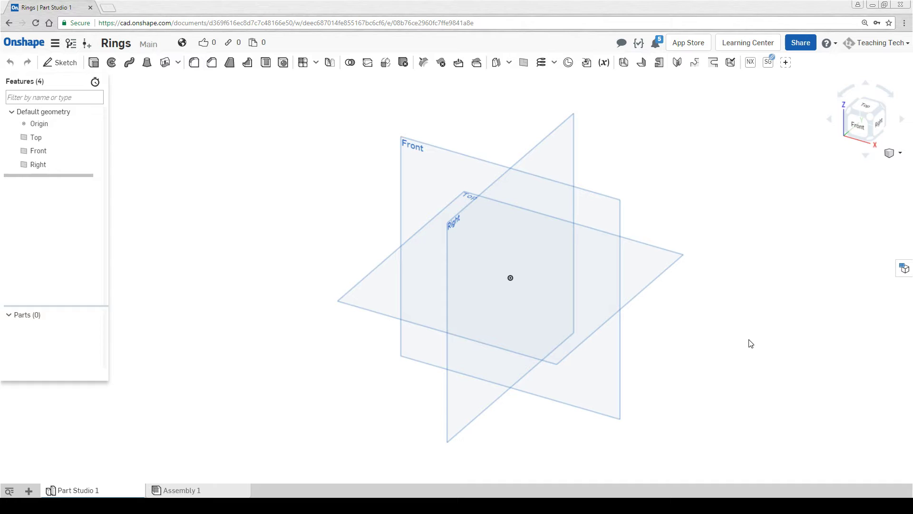
On the Front plane, sketch a horizontal construction line running right from the origin
left_click(60, 62)
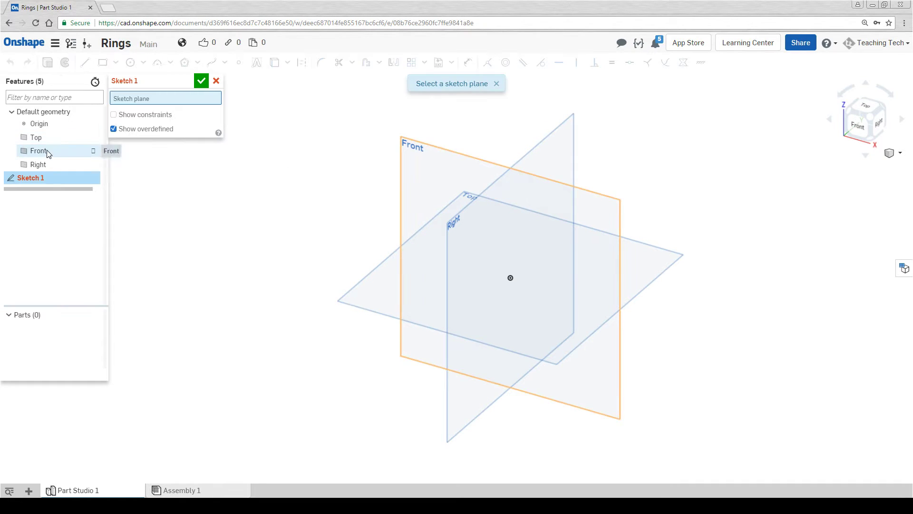
left_click(408, 229)
left_click(859, 132)
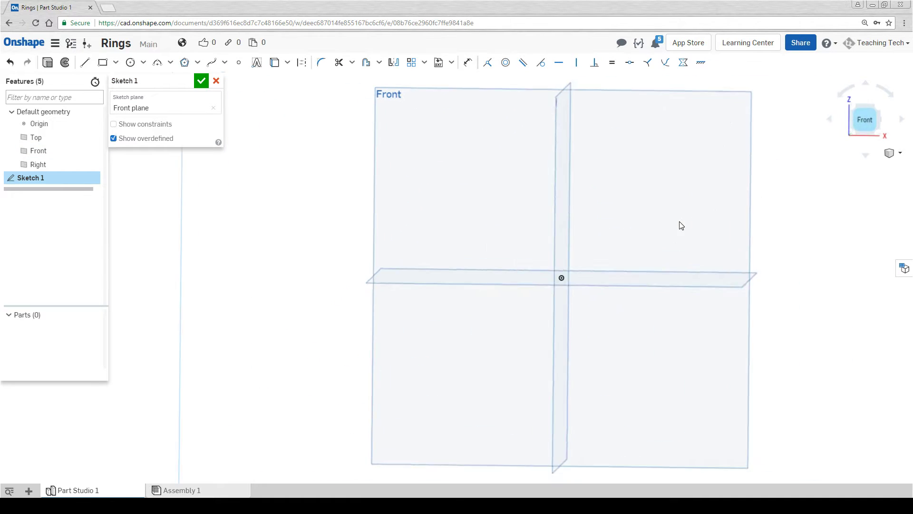
key("l")
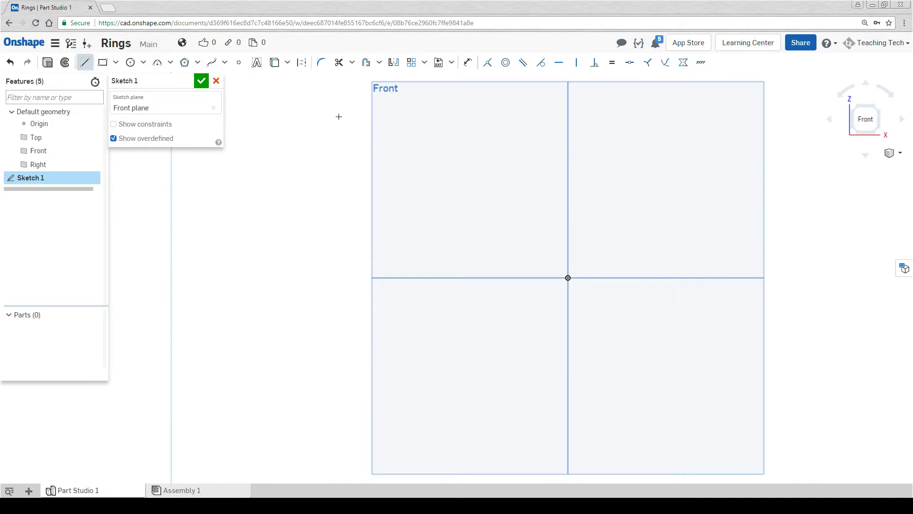
left_click(301, 62)
left_click(568, 278)
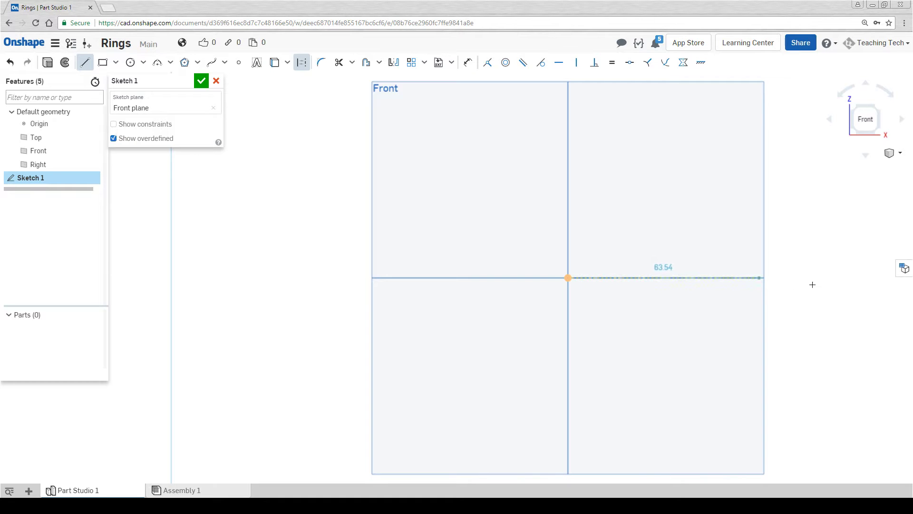
left_click(857, 276)
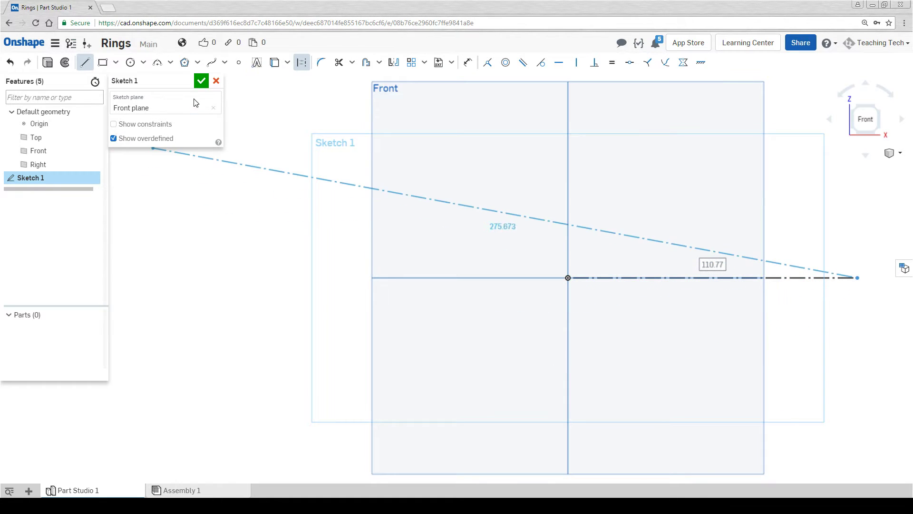
left_click(202, 82)
Tilt the view slightly and hide the default planes
scroll(361, 271, "down", 3)
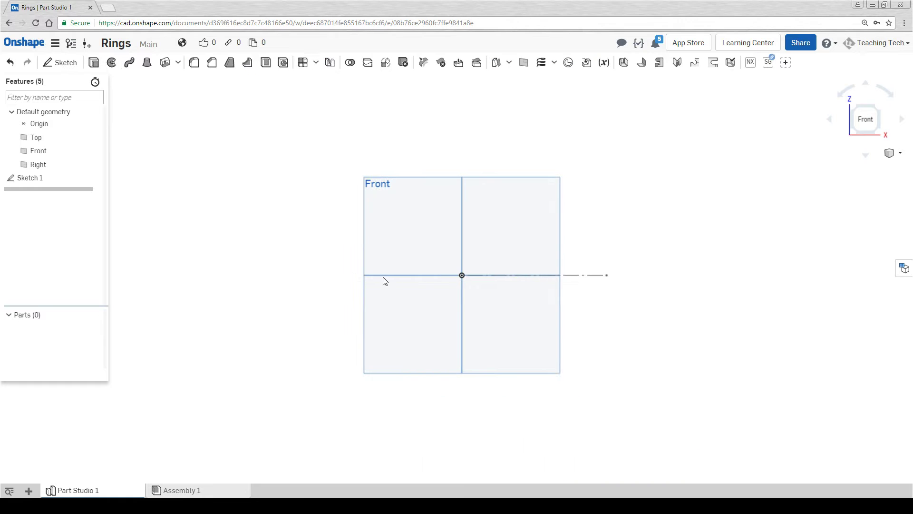
right_click_drag(383, 279, 390, 305)
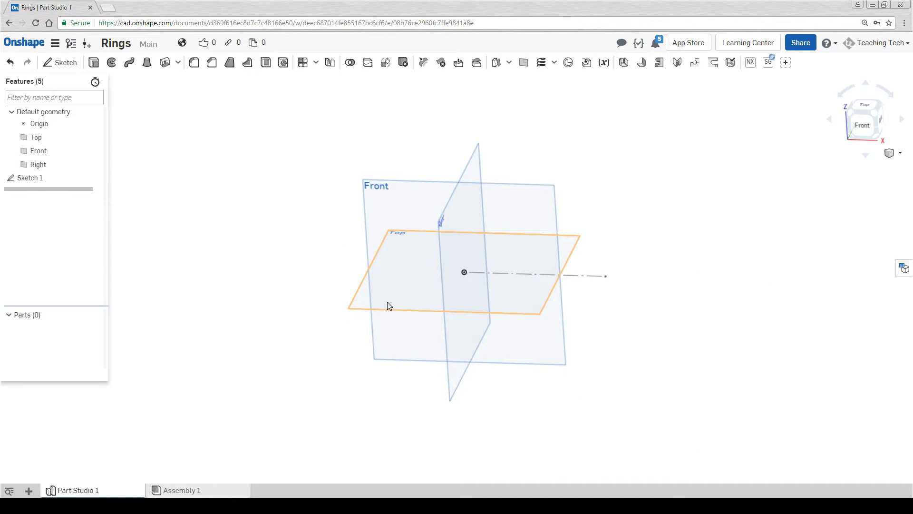
key("p")
Rename the sketch to 'axis'
right_click(37, 180)
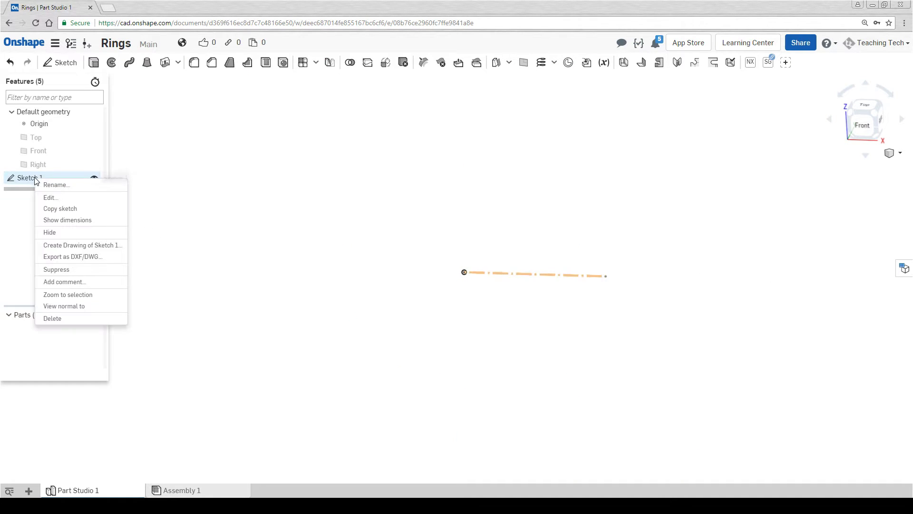
left_click(62, 185)
type("ax")
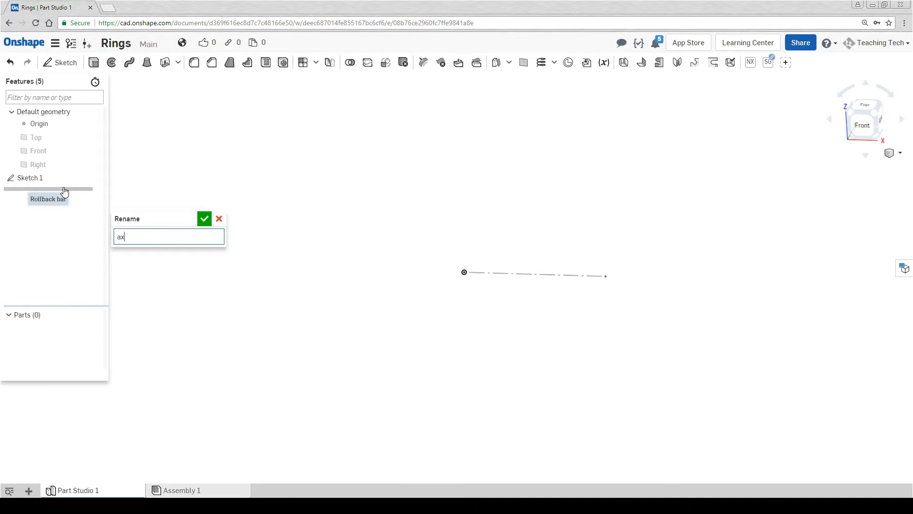
type("is")
key("Return")
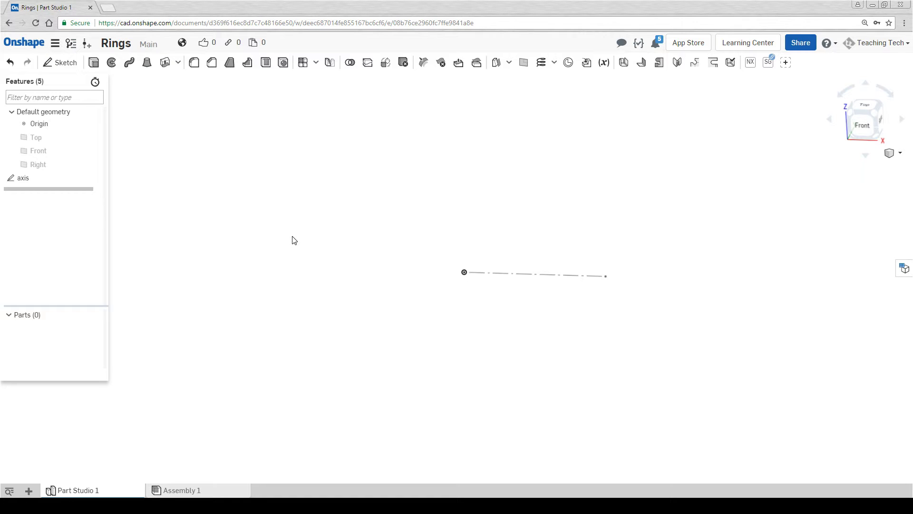
Start a new sketch on the Right plane, viewed face-on
left_click(62, 63)
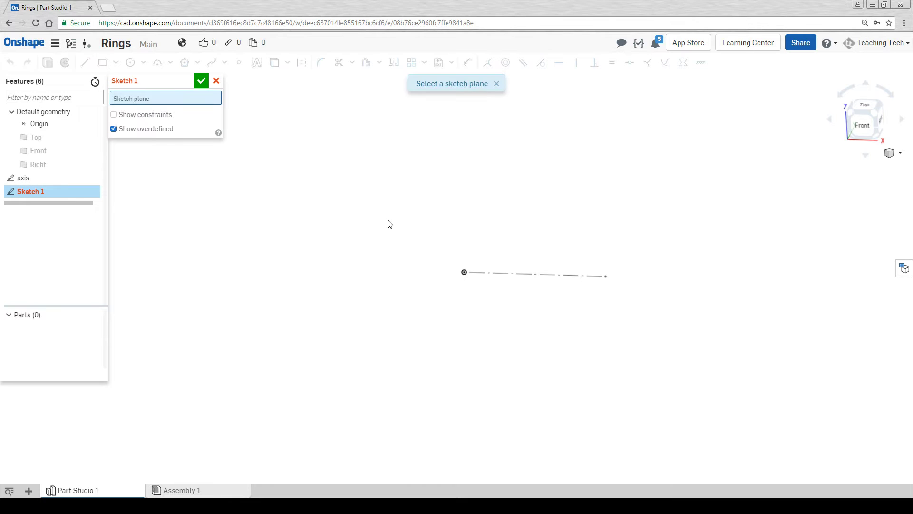
right_click_drag(669, 350, 550, 252)
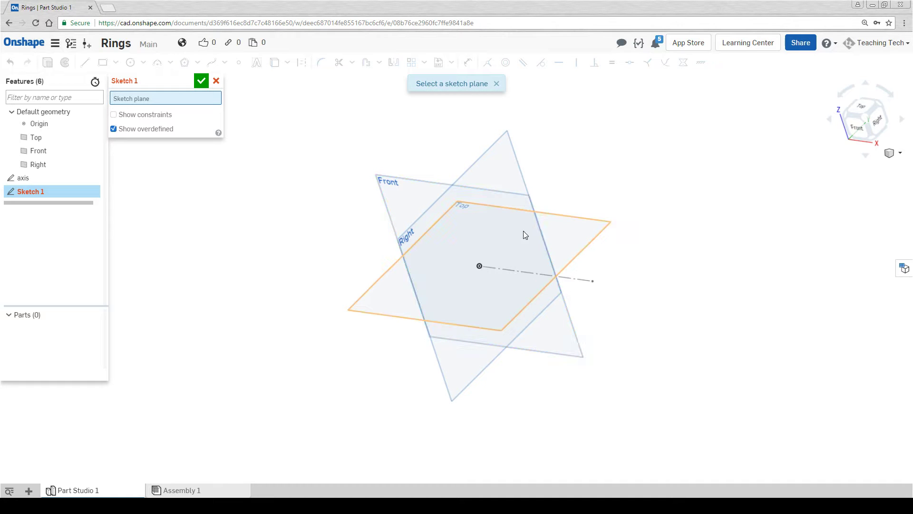
left_click(500, 168)
left_click(877, 121)
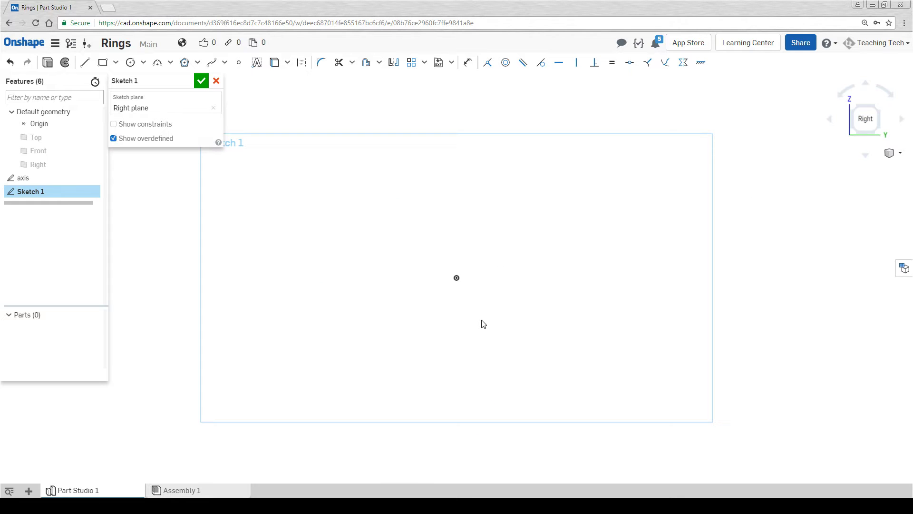
Draw a circle centred on the origin and dimension its diameter to 20.5
key("c")
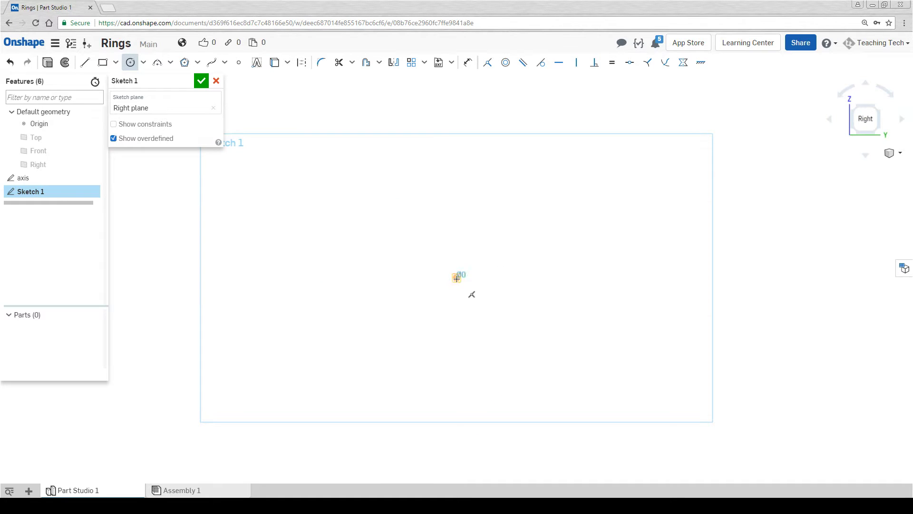
left_click(456, 279)
left_click(486, 304)
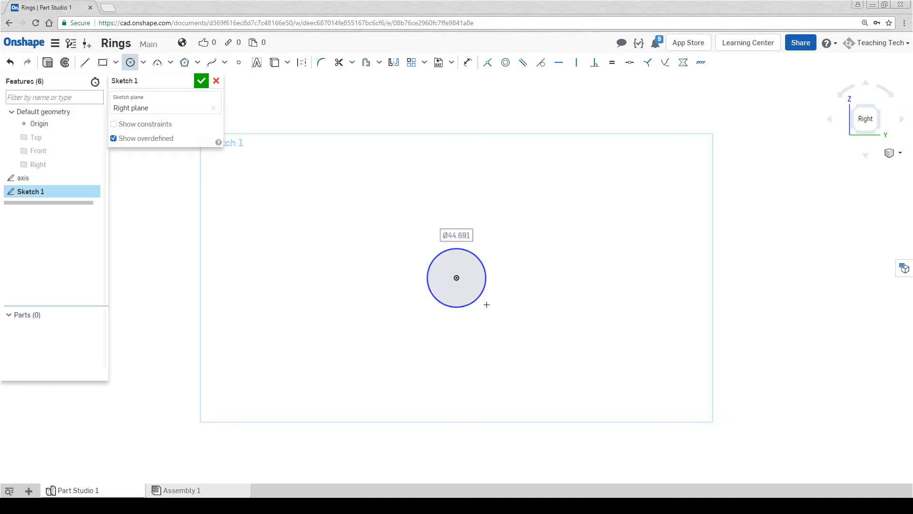
key("d")
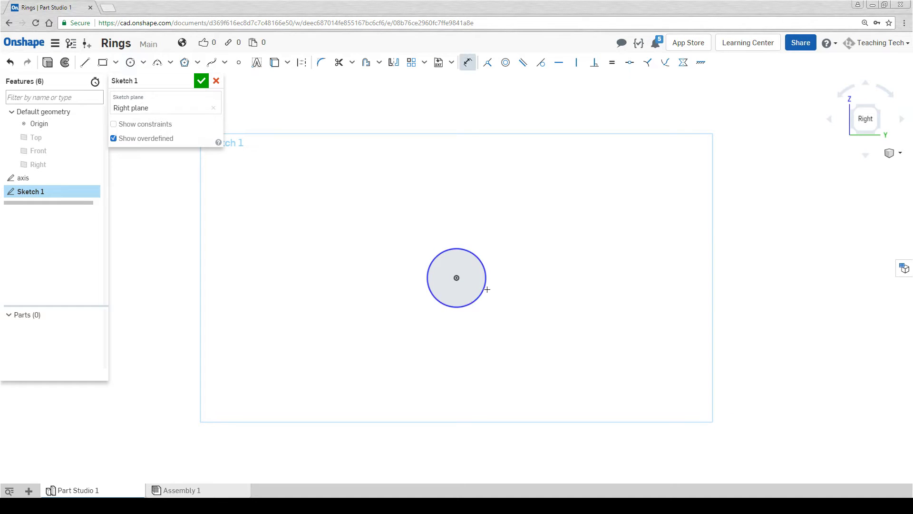
left_click(485, 286)
left_click(584, 317)
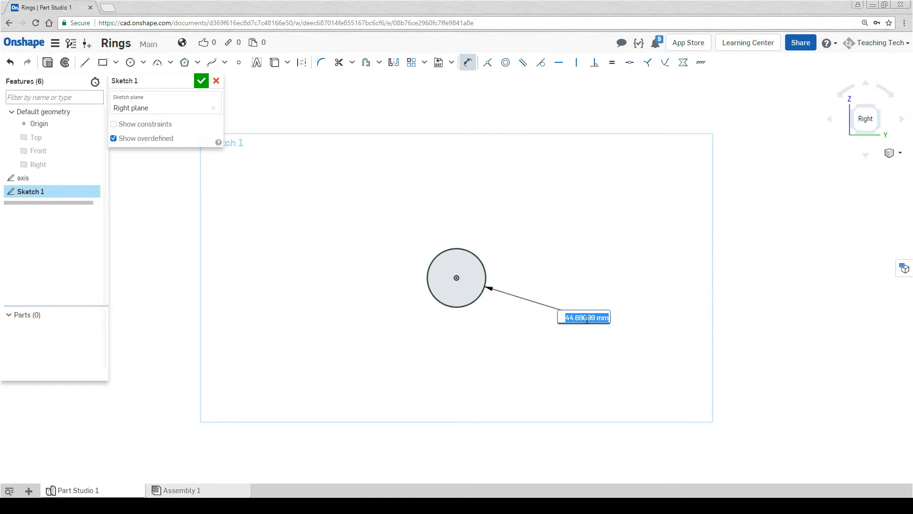
type("20.5")
key("Return")
key("c")
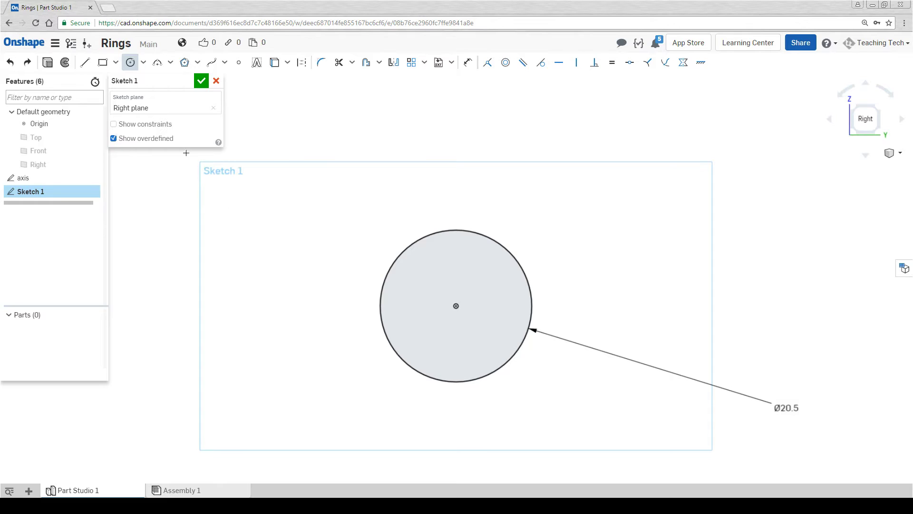
Draw an ellipse around the Ø20.5 circle, centred just above the origin, roughly 27.3 tall by 25 wide
left_click(143, 65)
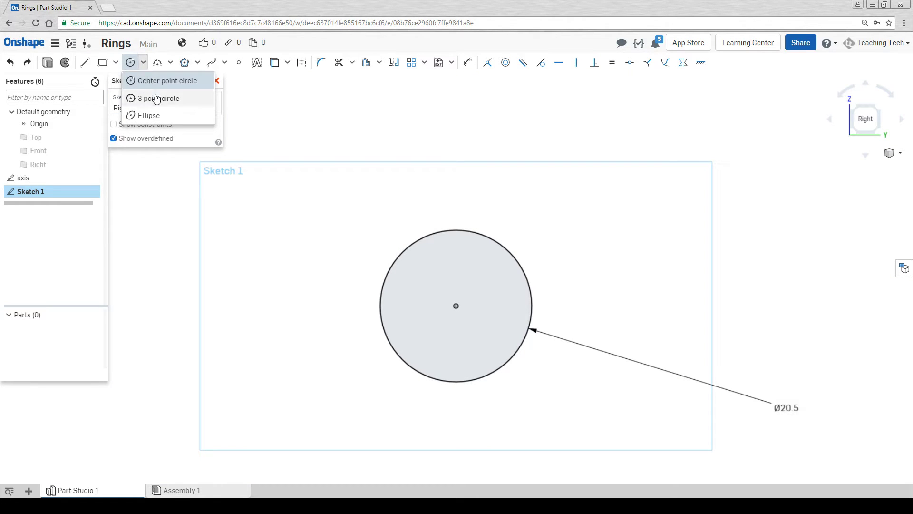
left_click(156, 116)
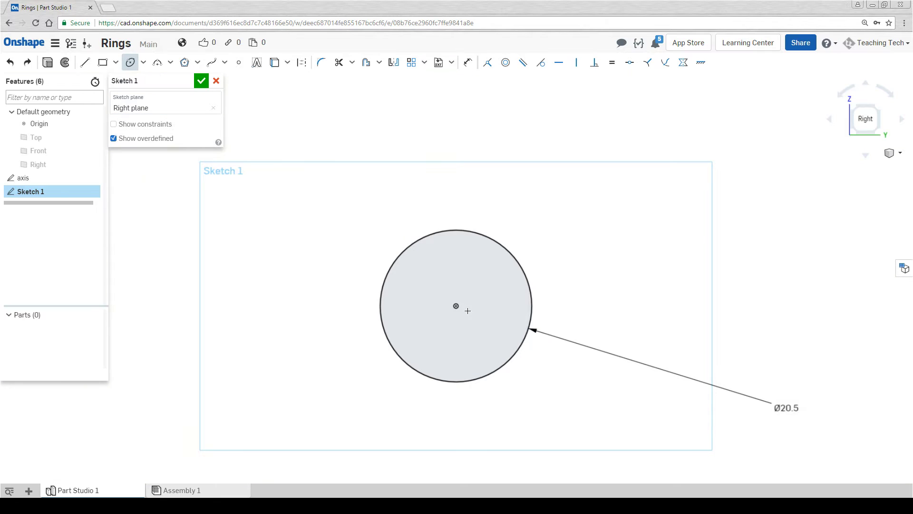
left_click(456, 307)
left_click(455, 294)
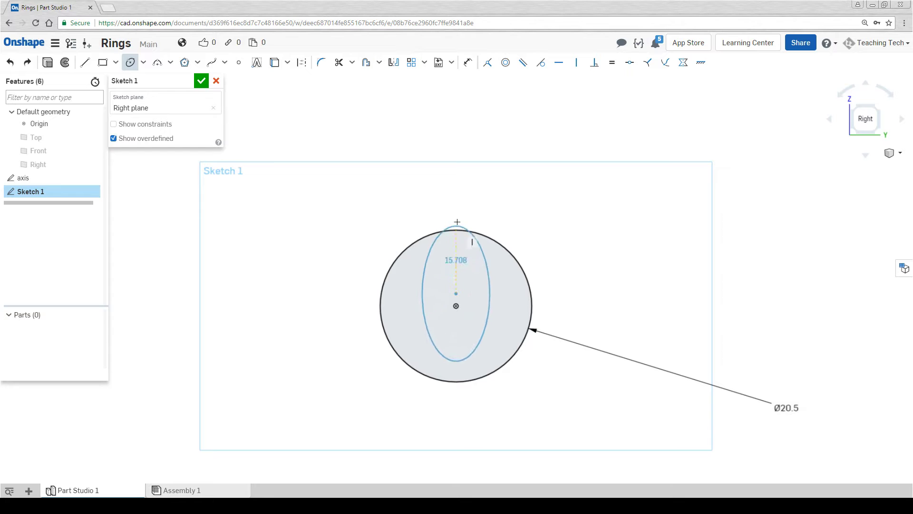
left_click(457, 192)
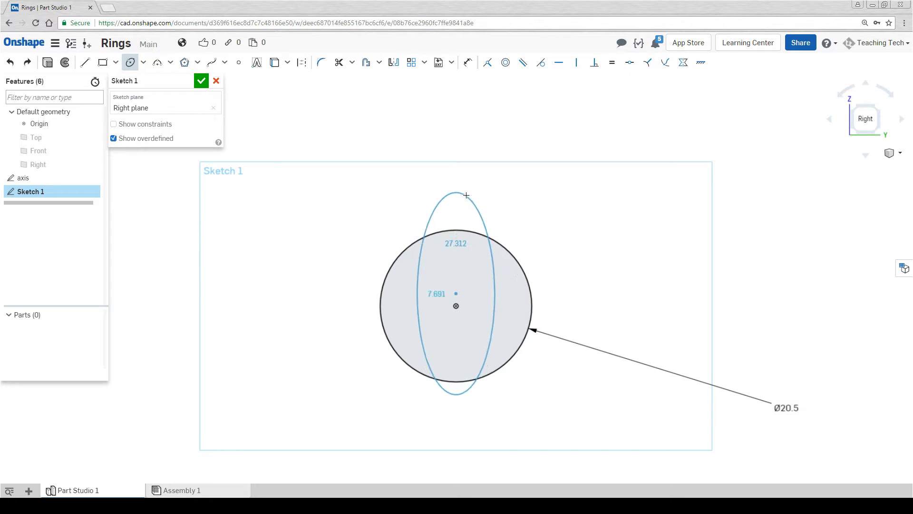
left_click(495, 202)
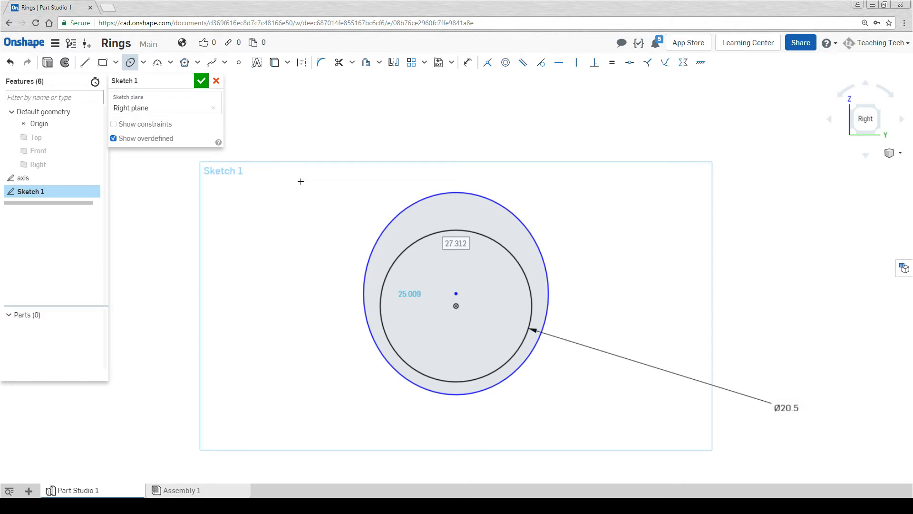
Draw a vertical construction line from the ellipse's bottom up to the circle's top
left_click(85, 62)
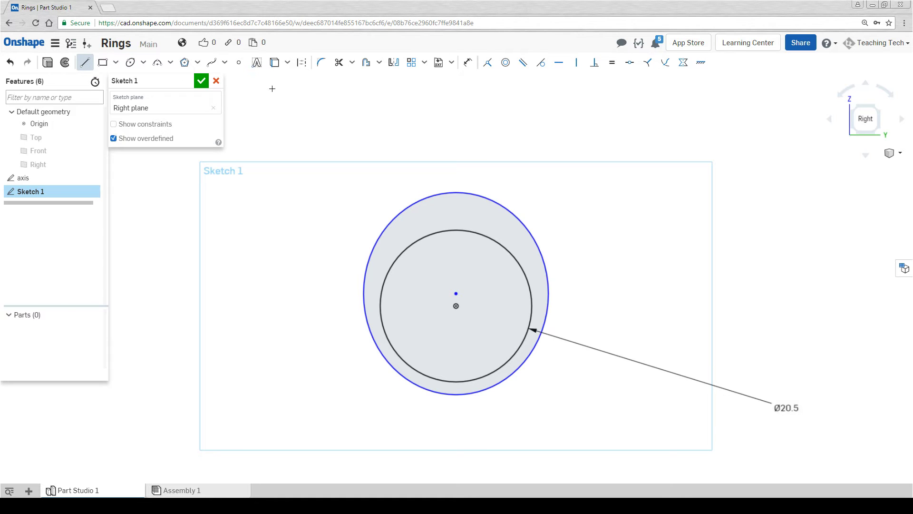
key("d")
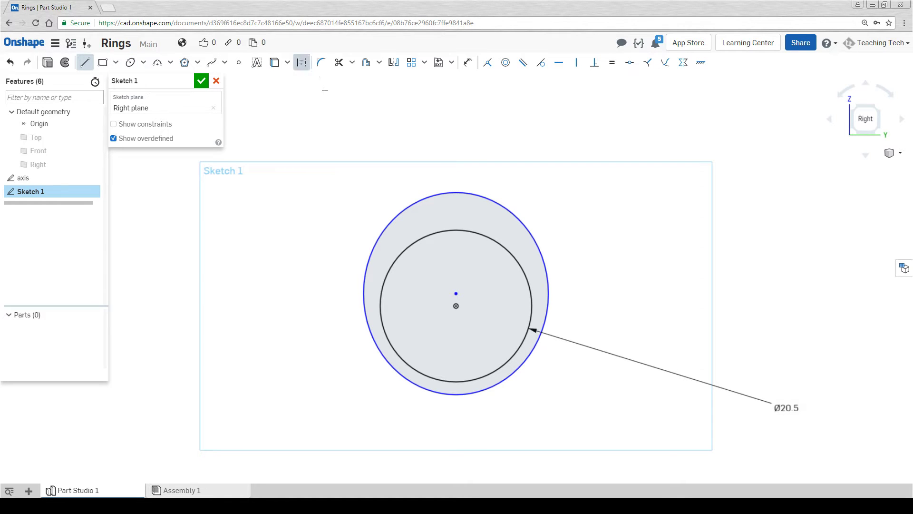
left_click(456, 395)
left_click(456, 381)
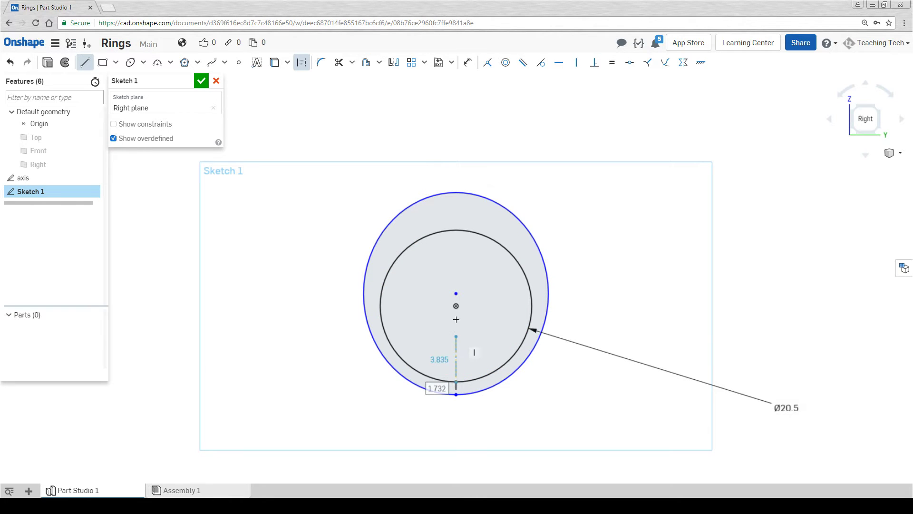
left_click(454, 233)
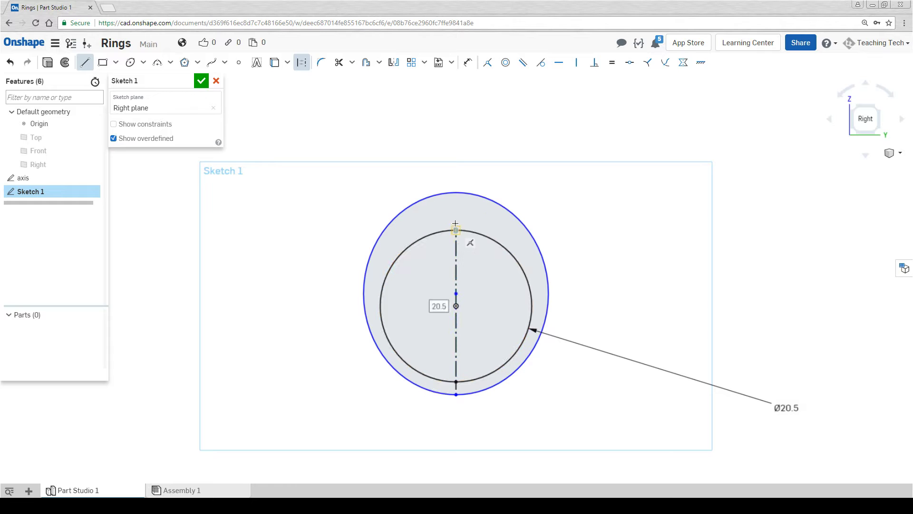
left_click(456, 194)
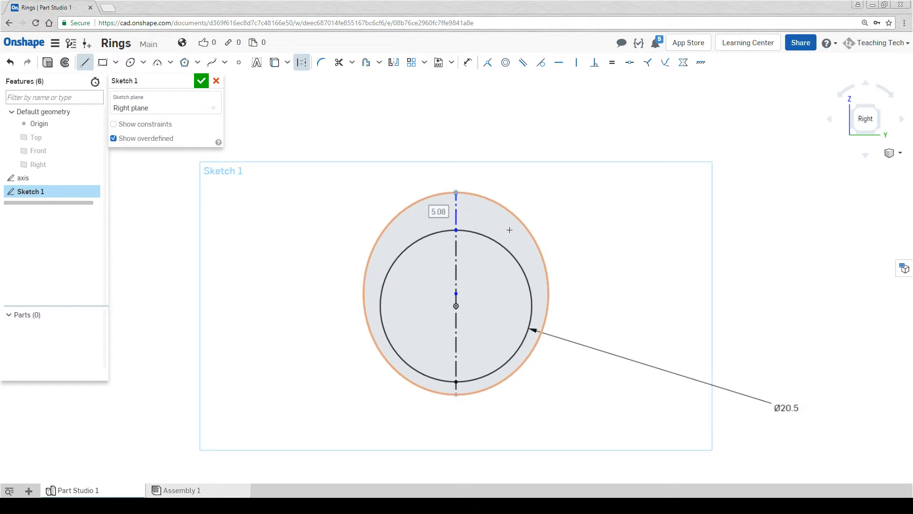
key("Escape")
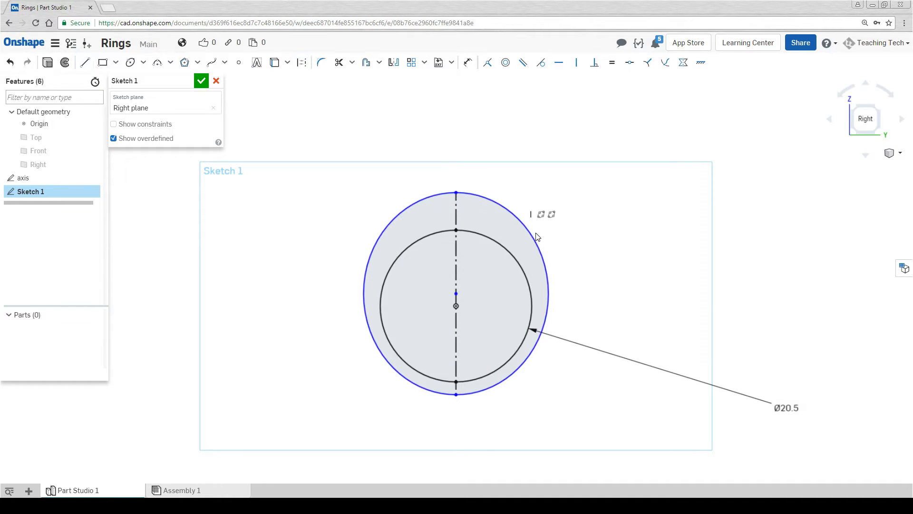
Dimension the top gap to 4 and add a bottom gap dimension
left_click(470, 65)
left_click(457, 211)
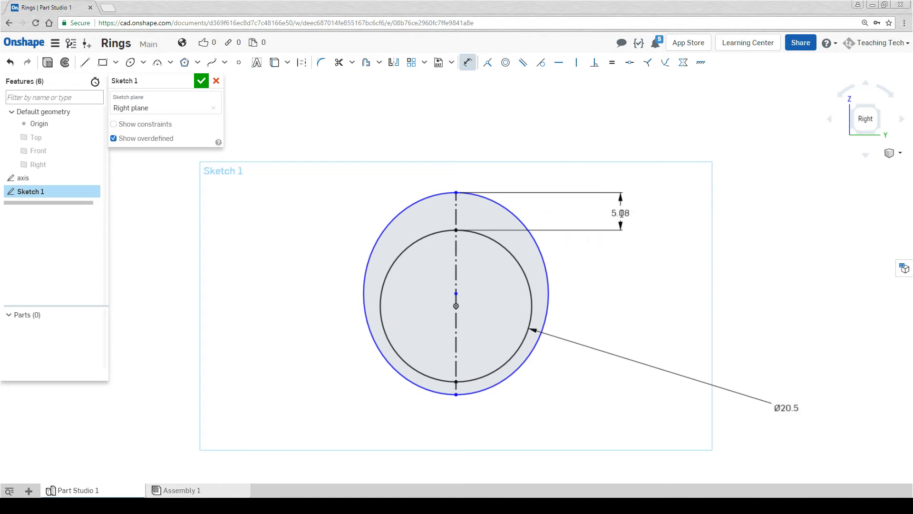
left_click(621, 213)
type("4")
key("Return")
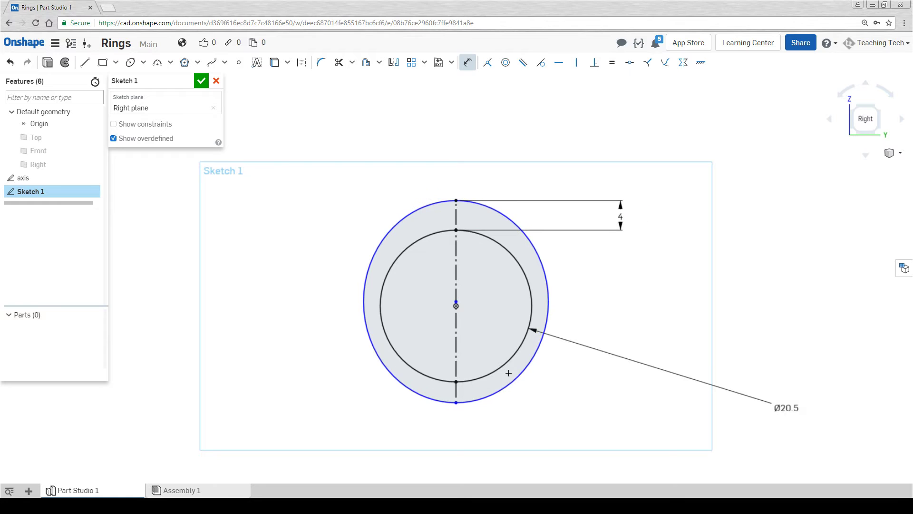
left_click(467, 396)
left_click(615, 387)
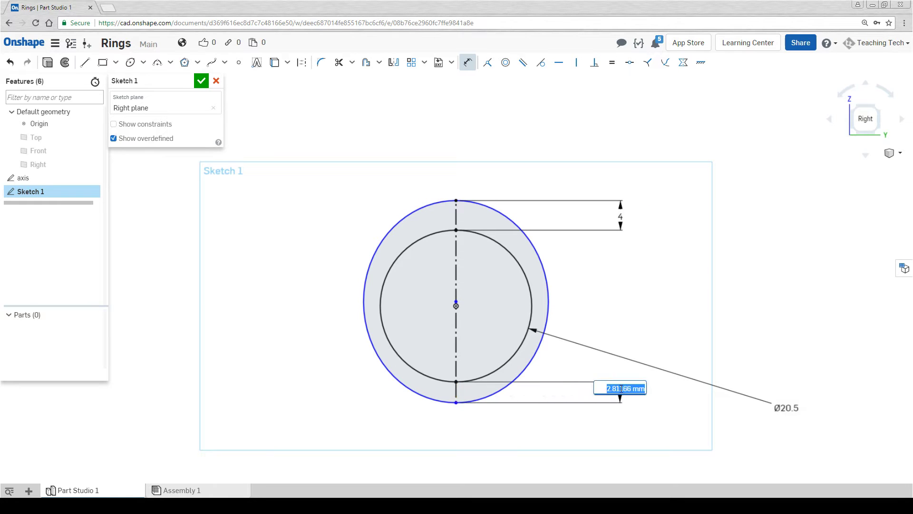
key("Return")
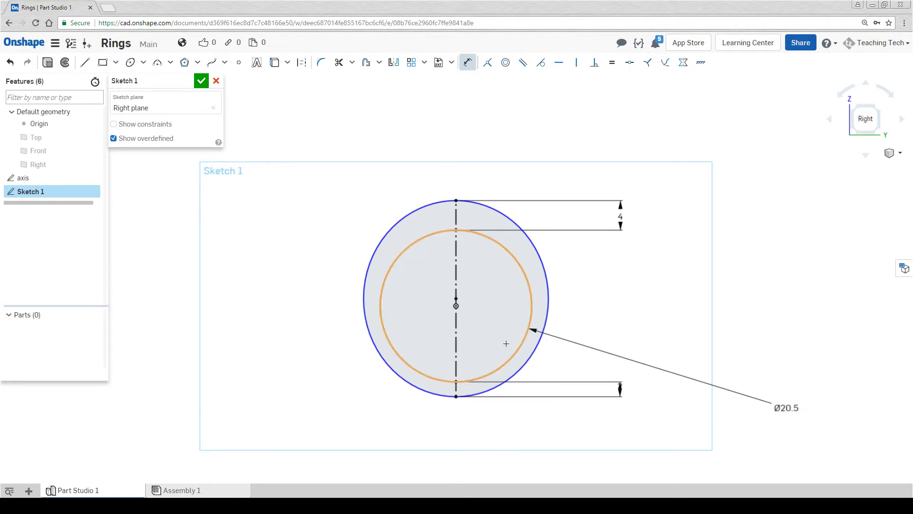
Set the ellipse's outer diameter to 24 and the bottom gap to 1
left_click(549, 290)
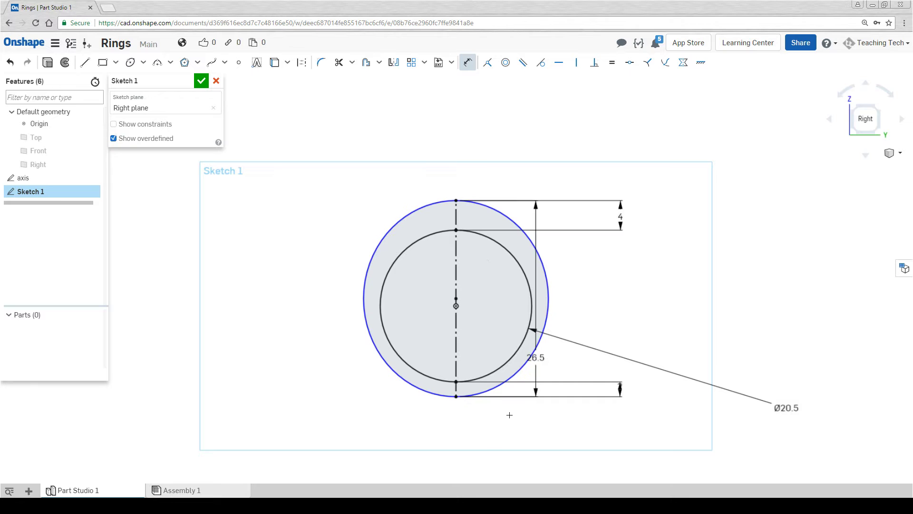
left_click(464, 443)
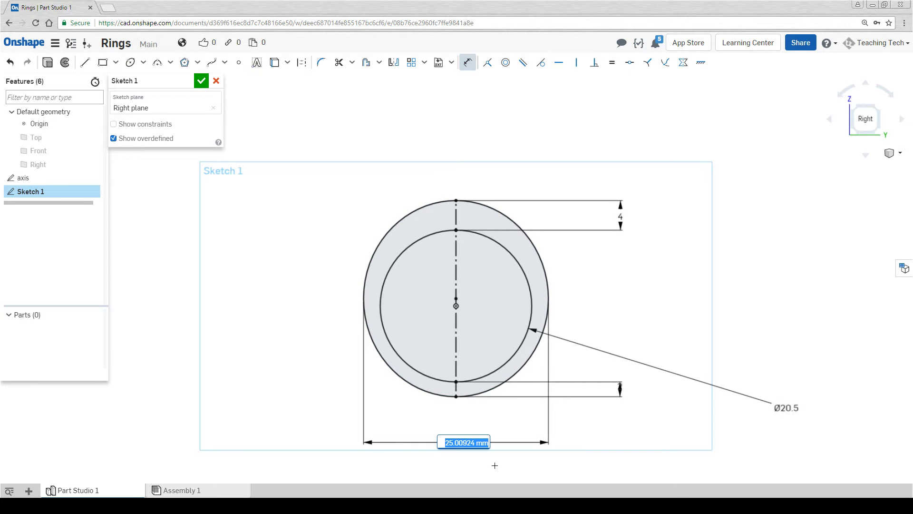
type("24")
key("Return")
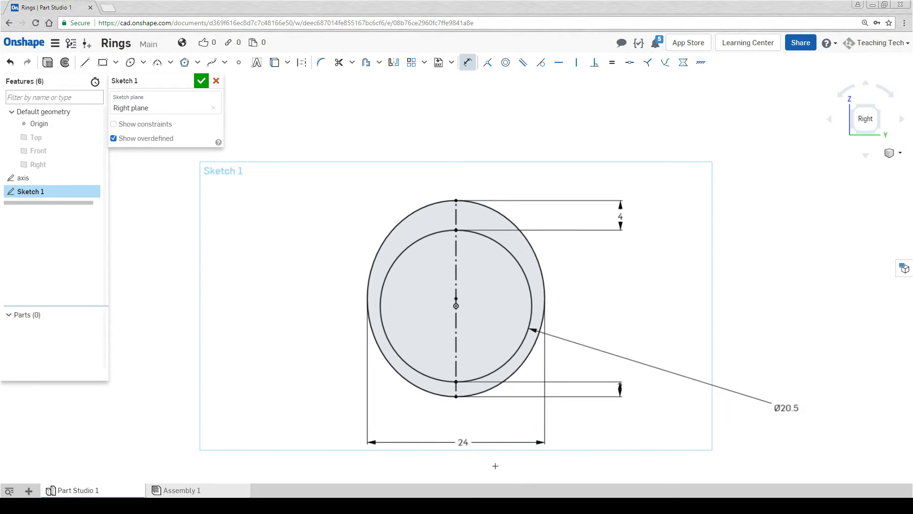
left_click(646, 422)
double_click(629, 417)
type("1")
key("Return")
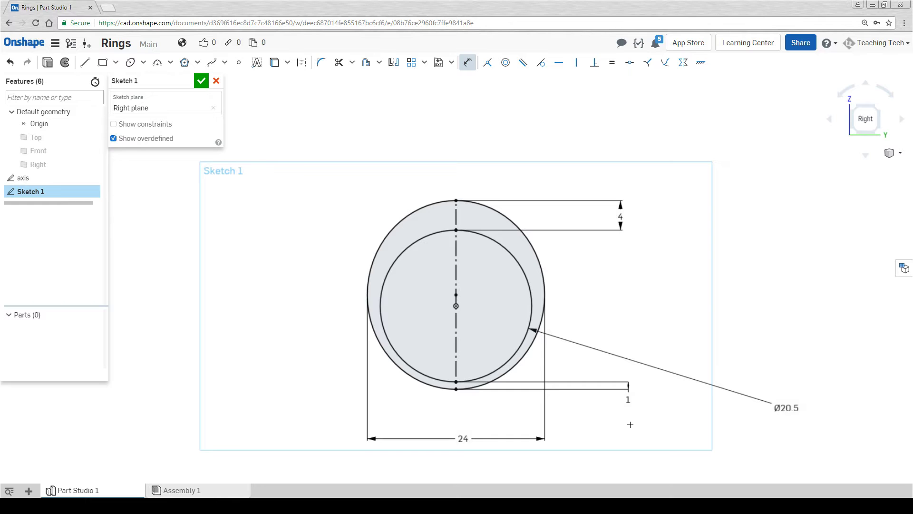
Finish the sketch and rename it 'extruded ring'
left_click(201, 81)
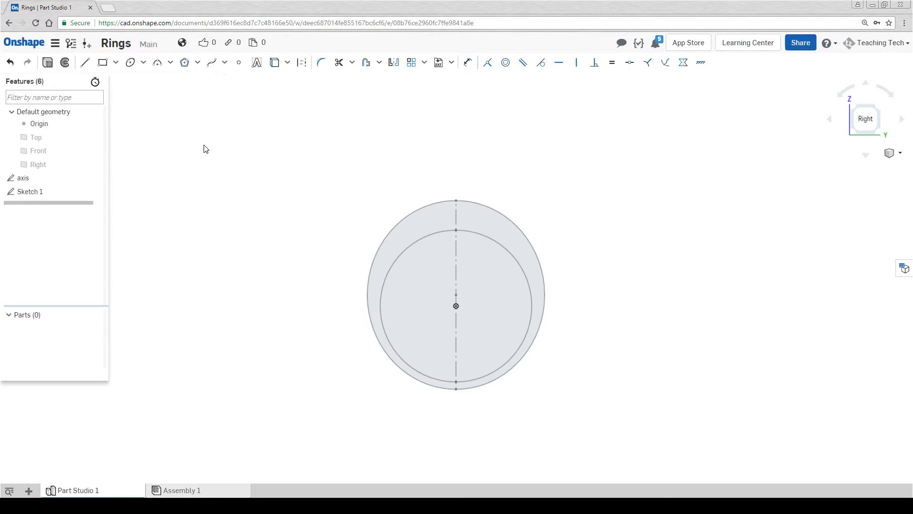
right_click(42, 192)
left_click(54, 200)
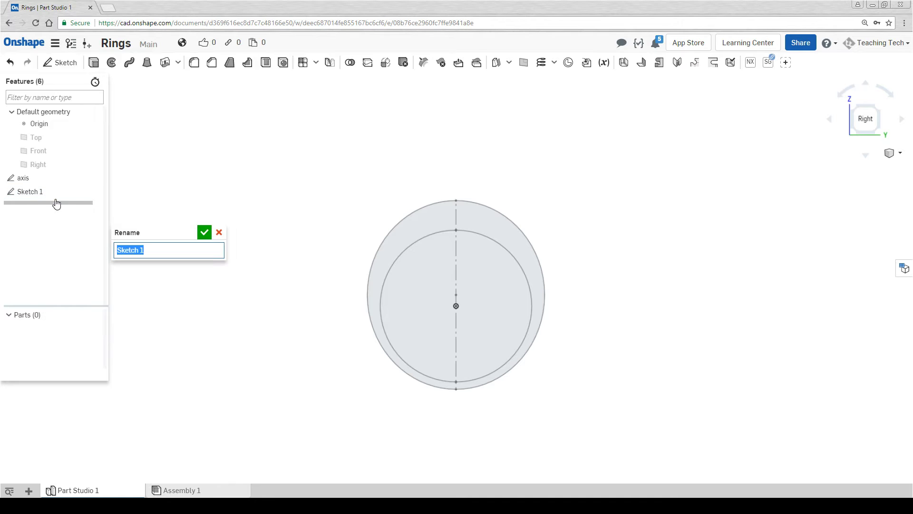
type("extruded ring")
left_click(204, 232)
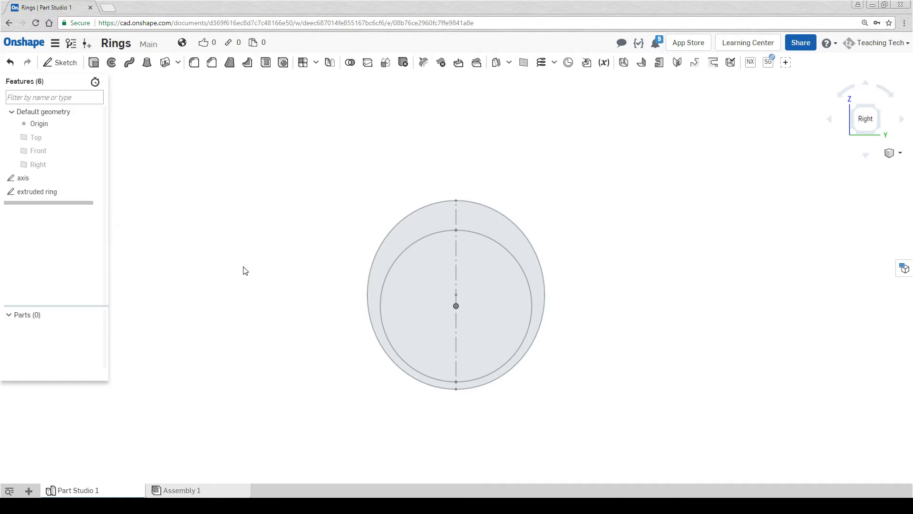
scroll(261, 281, "down", 1)
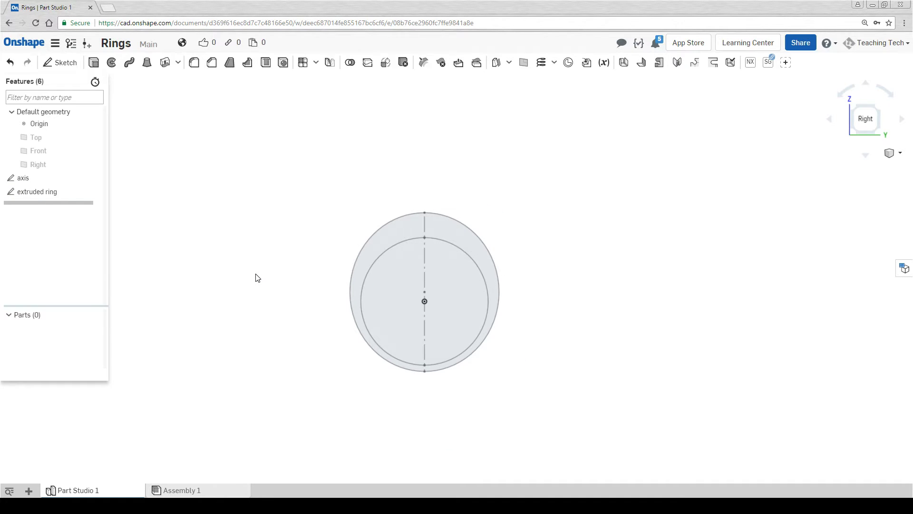
Extrude the ring face 8 mm into a solid part
left_click(93, 62)
left_click(400, 229)
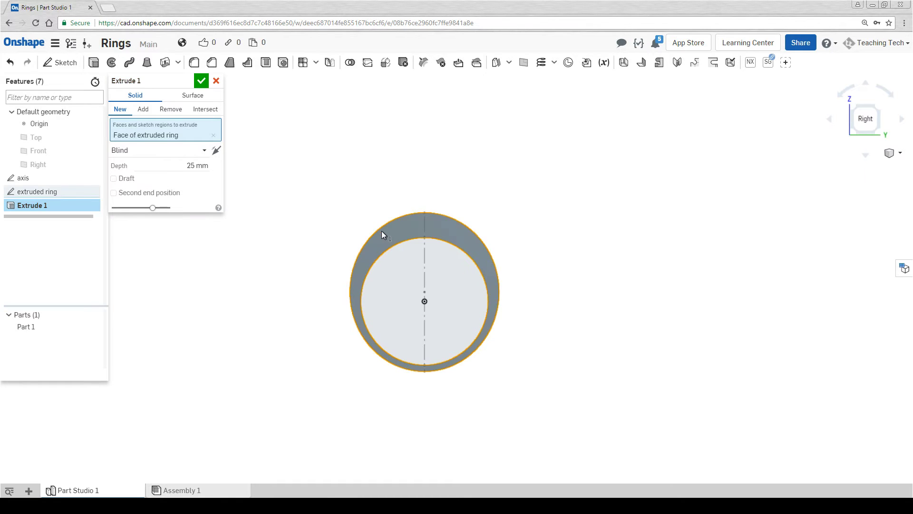
left_click(186, 166)
key("shift+7")
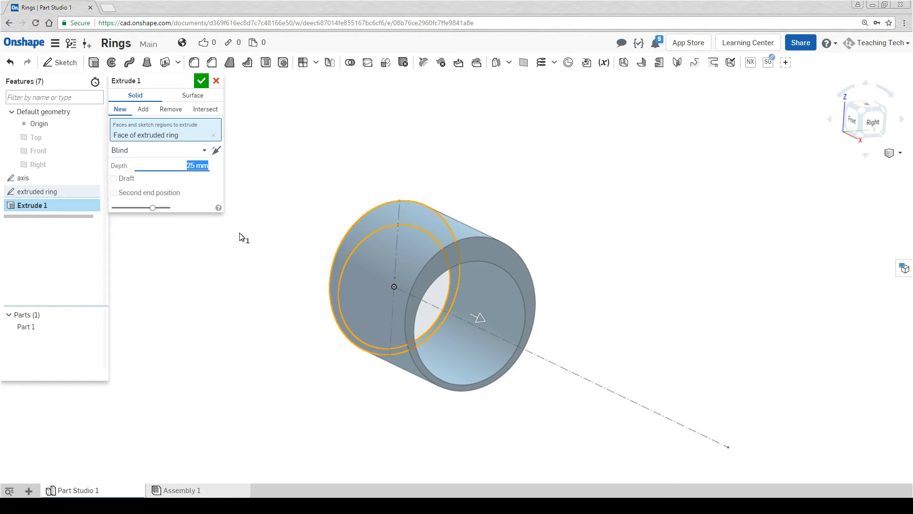
type("8")
key("Return")
left_click(202, 81)
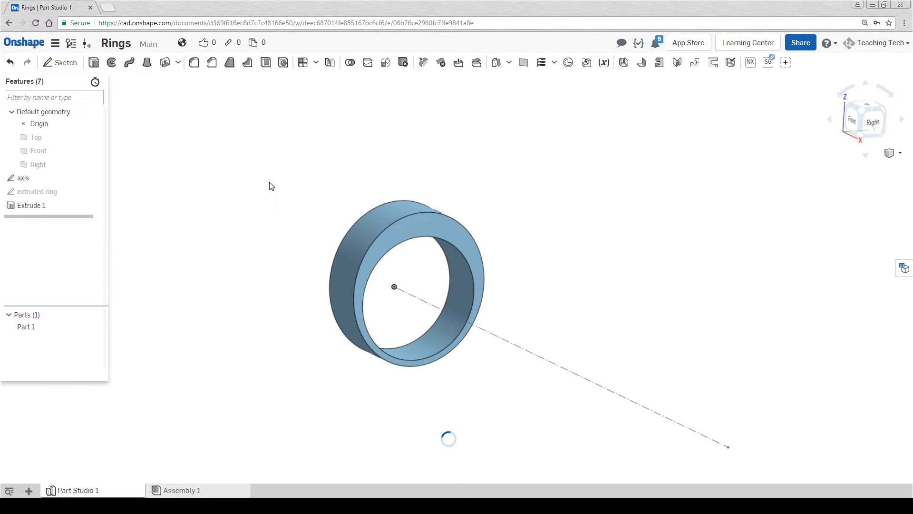
Rename Part 1 to 'extruded ring' and orbit toward the front
right_click(26, 326)
left_click(49, 330)
type("extrud")
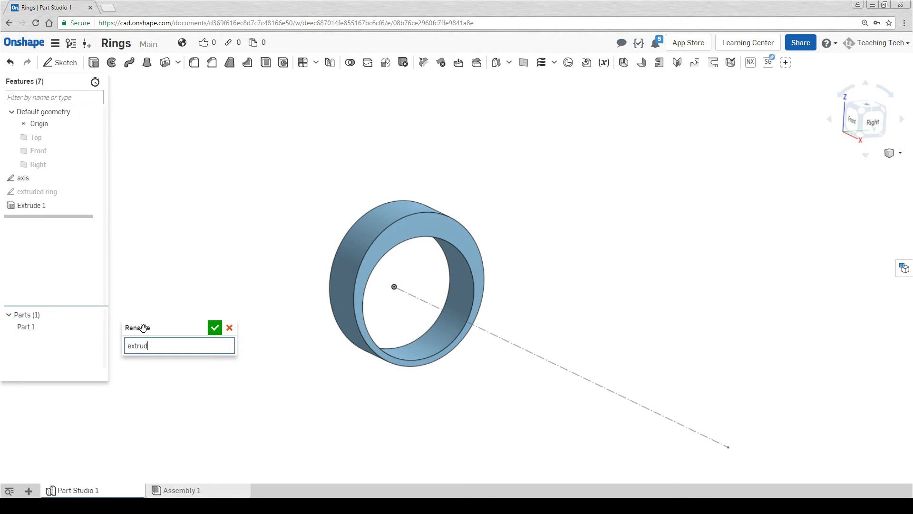
type("ed ring")
key("Return")
scroll(295, 371, "down", 2)
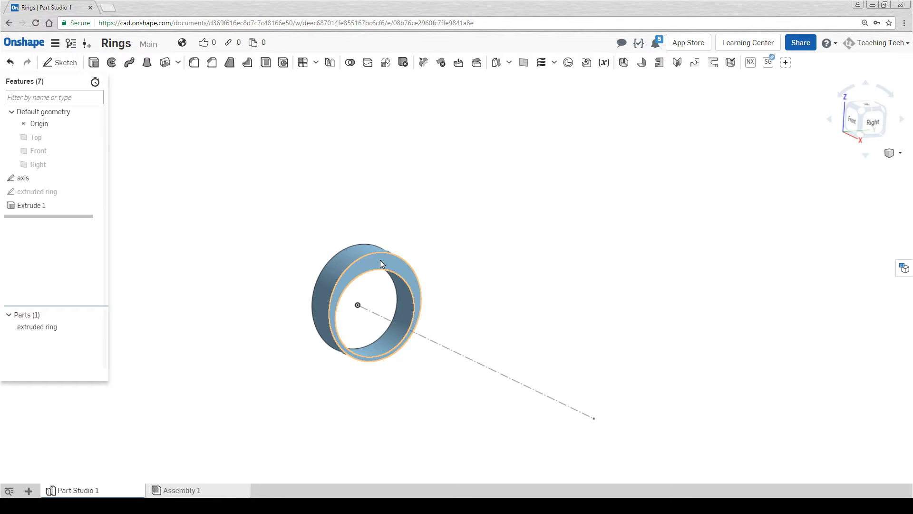
right_click_drag(381, 260, 285, 346)
scroll(286, 346, "up", 1)
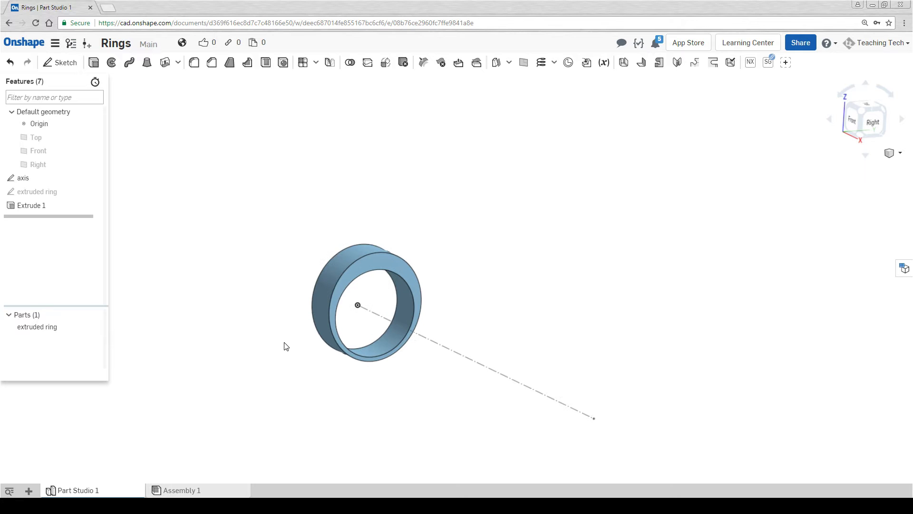
right_click_drag(288, 345, 268, 226)
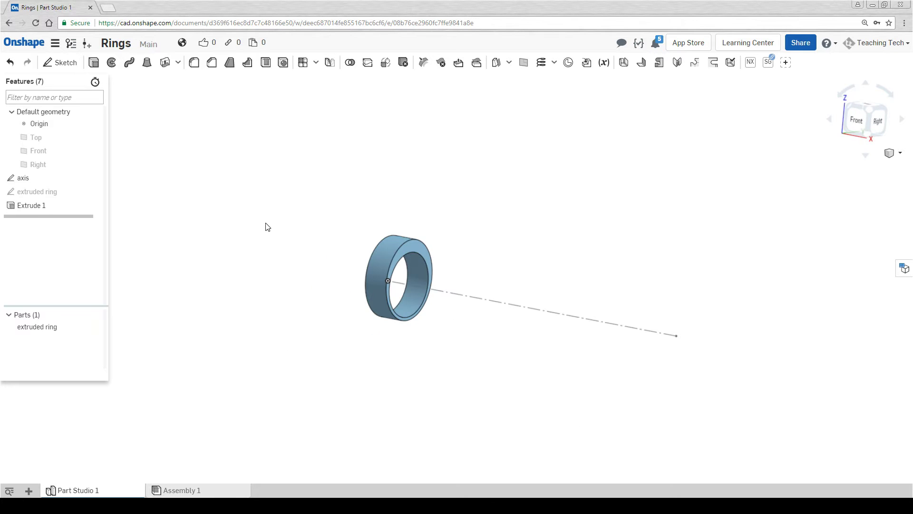
In a new Front-plane sketch, draw a centre-point rectangle on the axis beside the ring
left_click(72, 63)
left_click(67, 156)
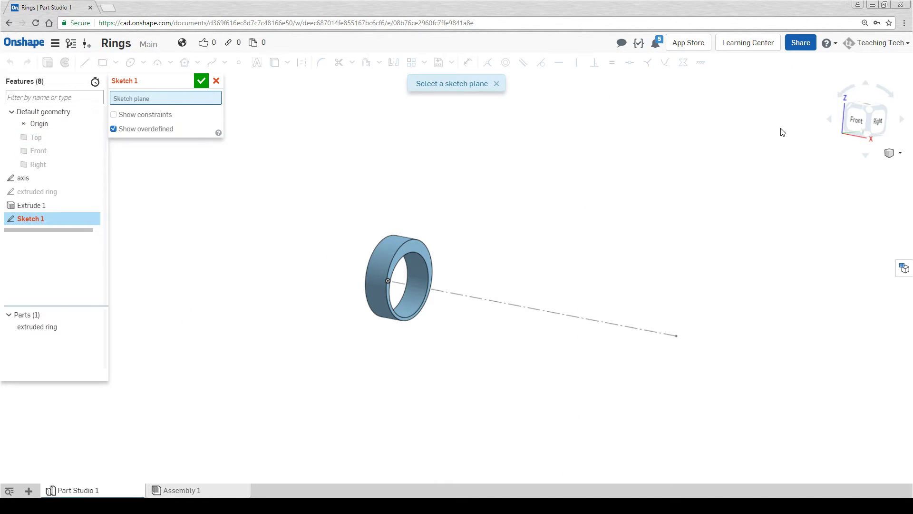
left_click(851, 121)
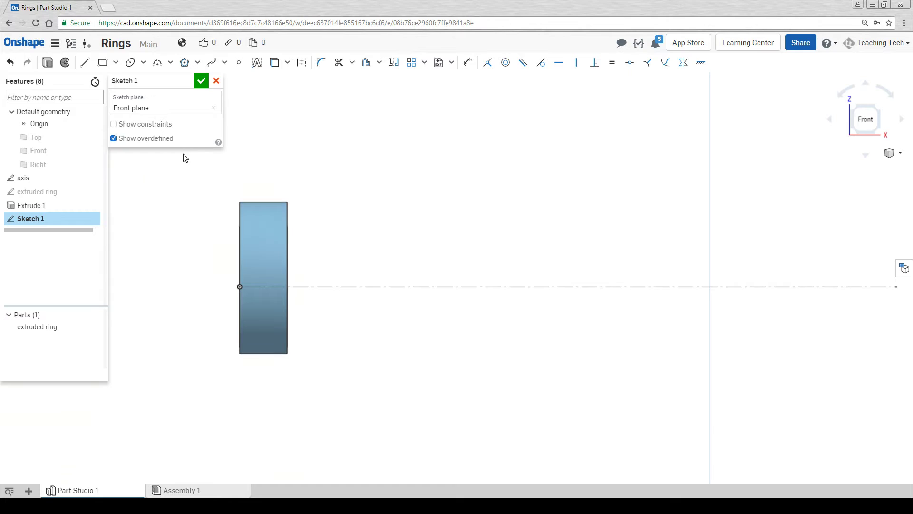
left_click(116, 63)
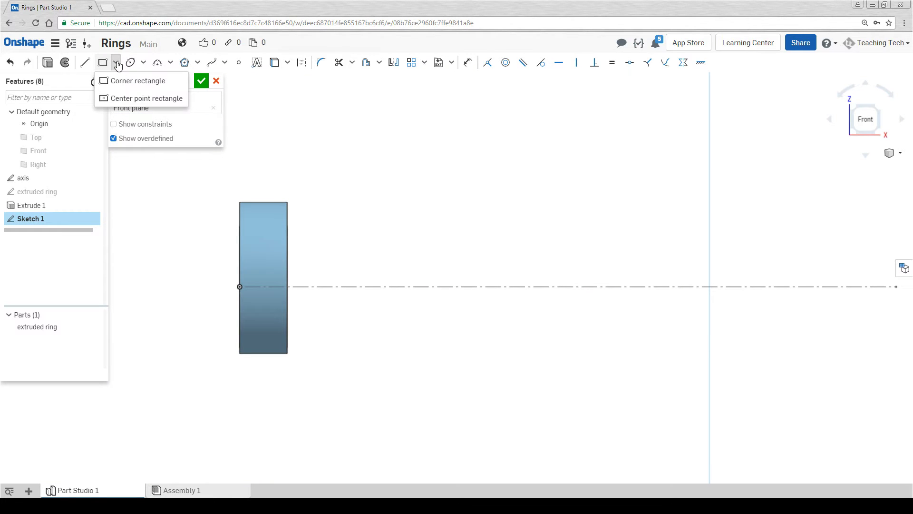
left_click(126, 98)
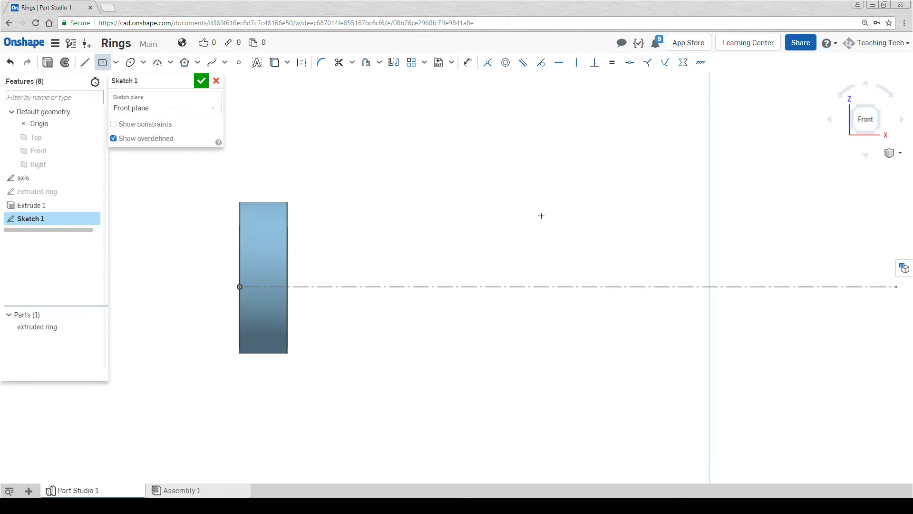
left_click(557, 287)
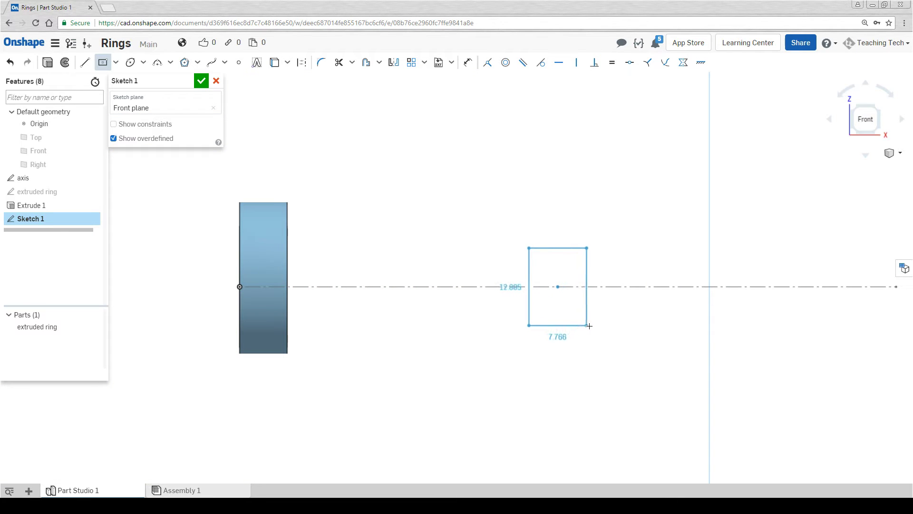
left_click(590, 326)
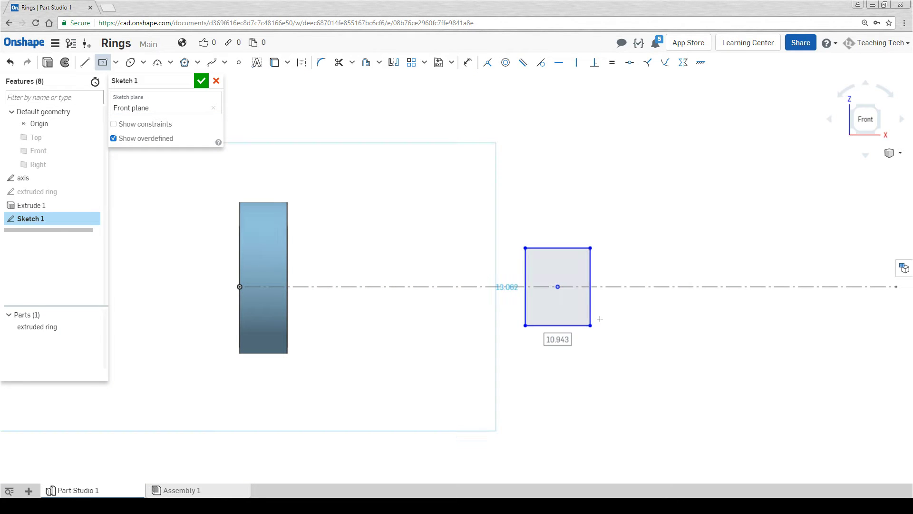
Dimension the rectangle to 20.5 tall and 8 wide
key("d")
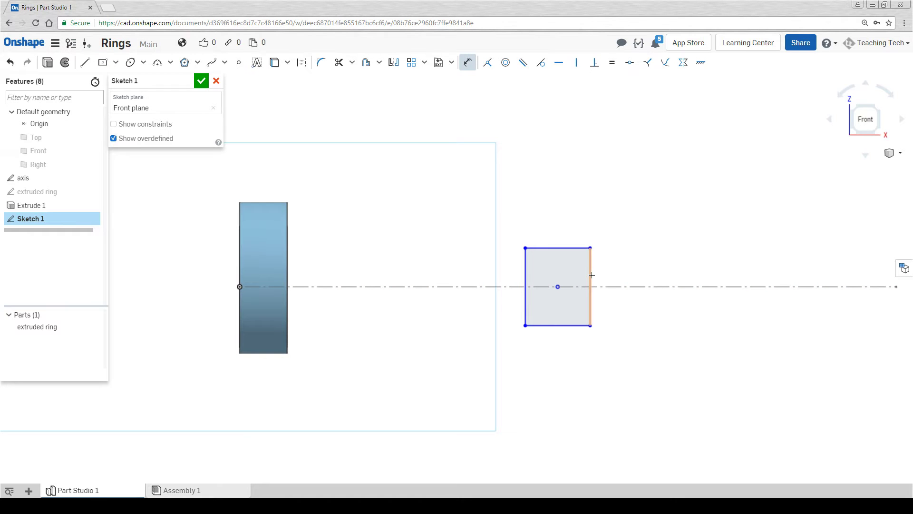
left_click(591, 278)
left_click(680, 261)
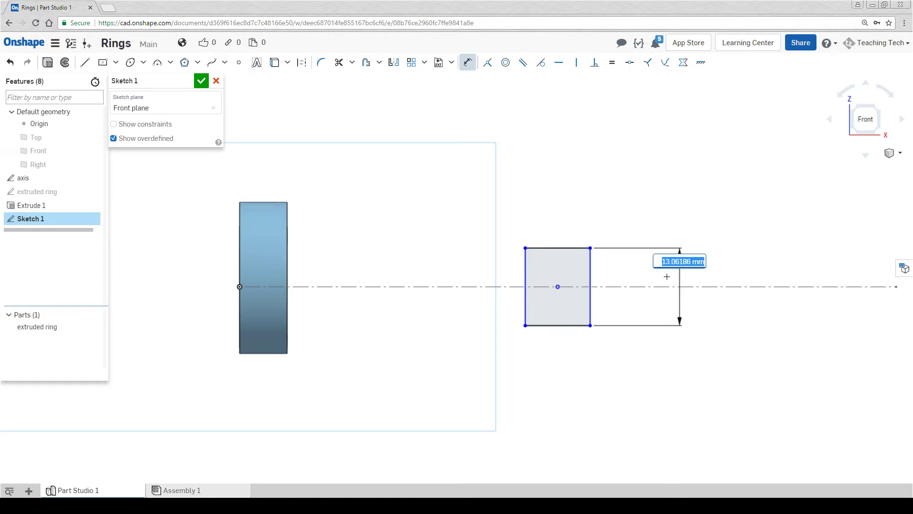
type("20.5")
key("Return")
scroll(662, 281, "down", 2)
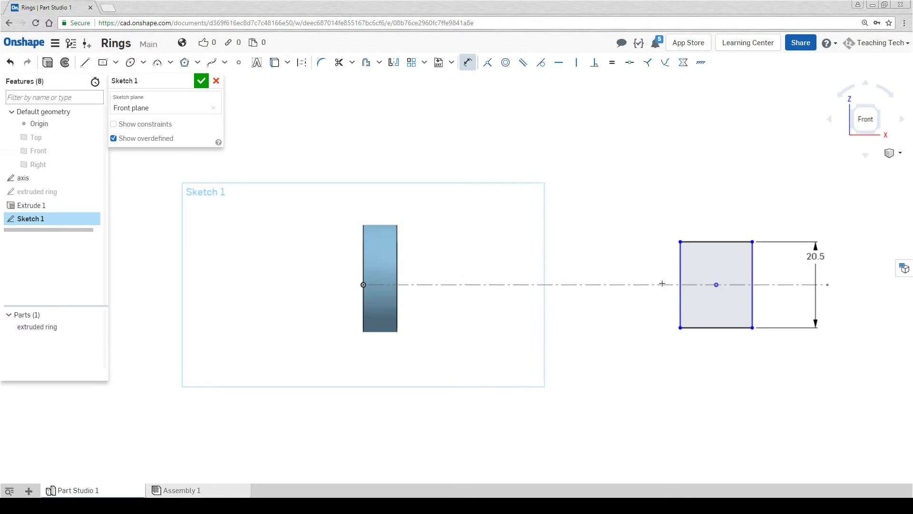
left_click(709, 327)
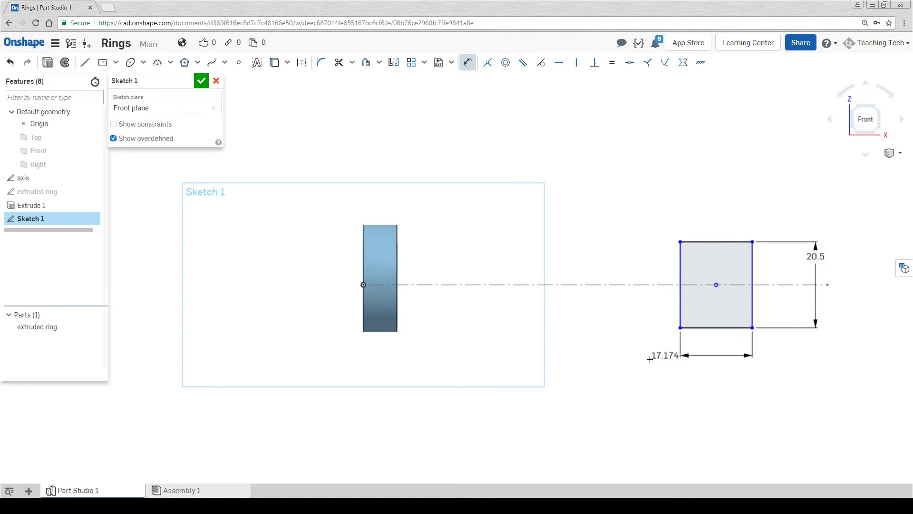
left_click(614, 359)
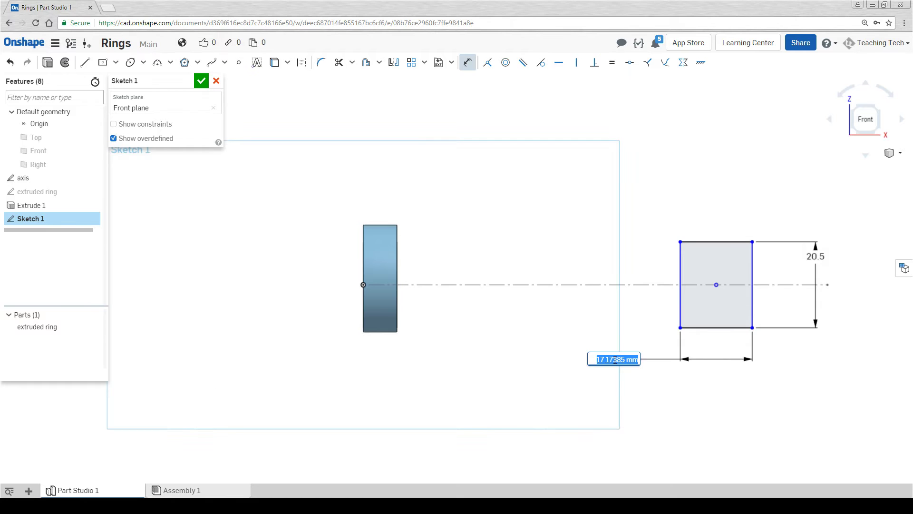
key("BackSpace")
type("8")
key("Return")
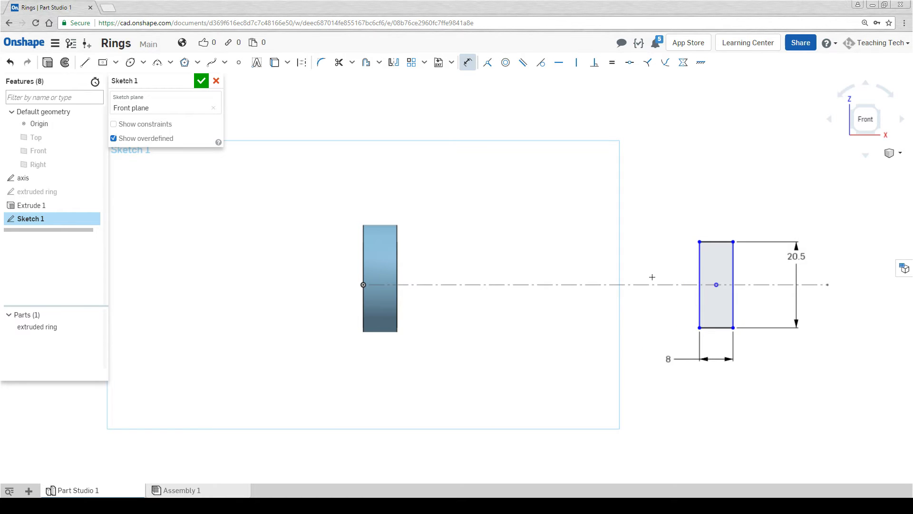
scroll(652, 276, "up", 2)
middle_click_drag(586, 285, 405, 291)
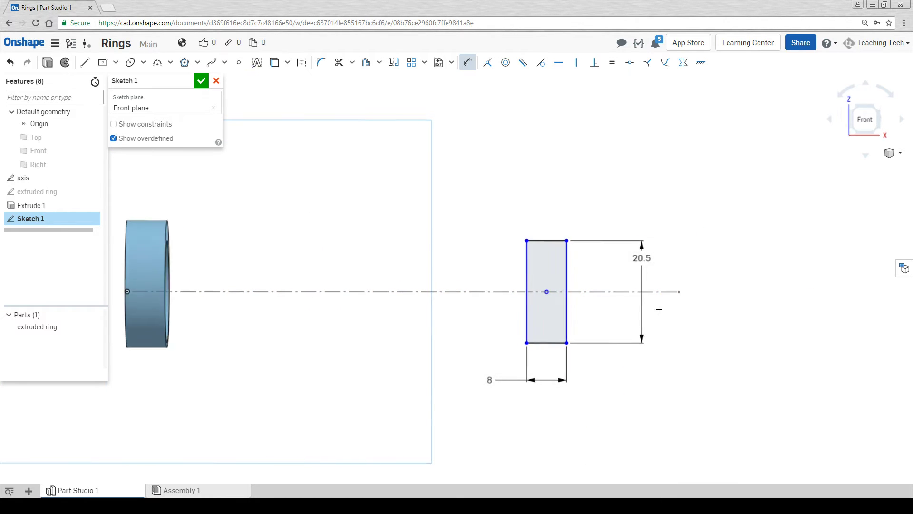
right_click_drag(659, 309, 295, 235)
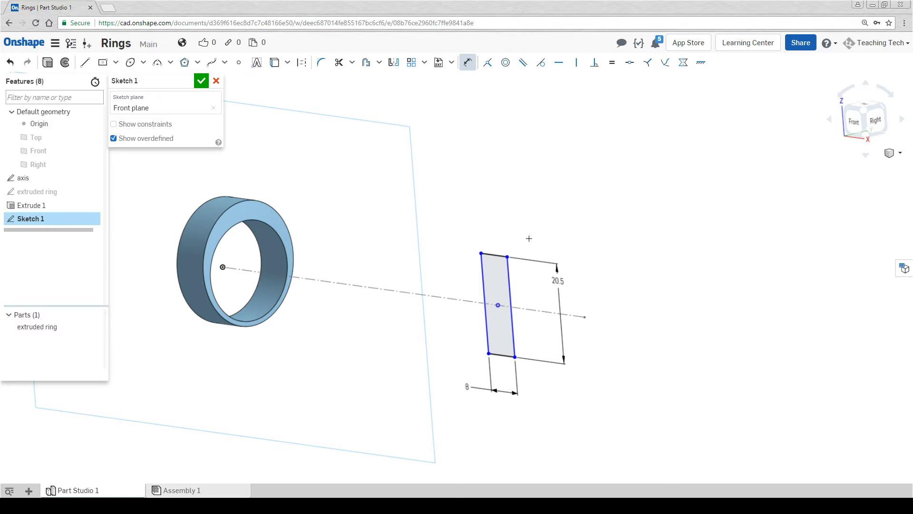
scroll(517, 248, "down", 3)
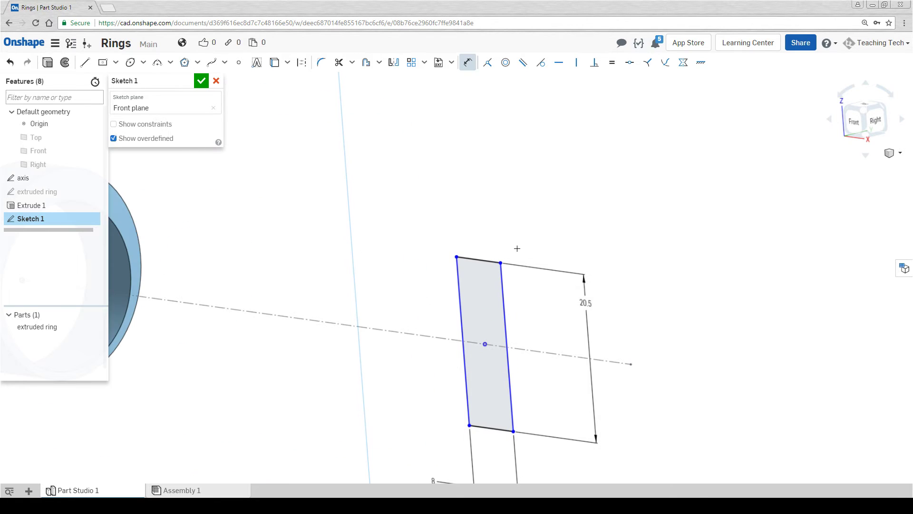
Draw a rising arc and a short descending arc on the rectangle's top-left
key("n")
scroll(547, 266, "down", 3)
key("a")
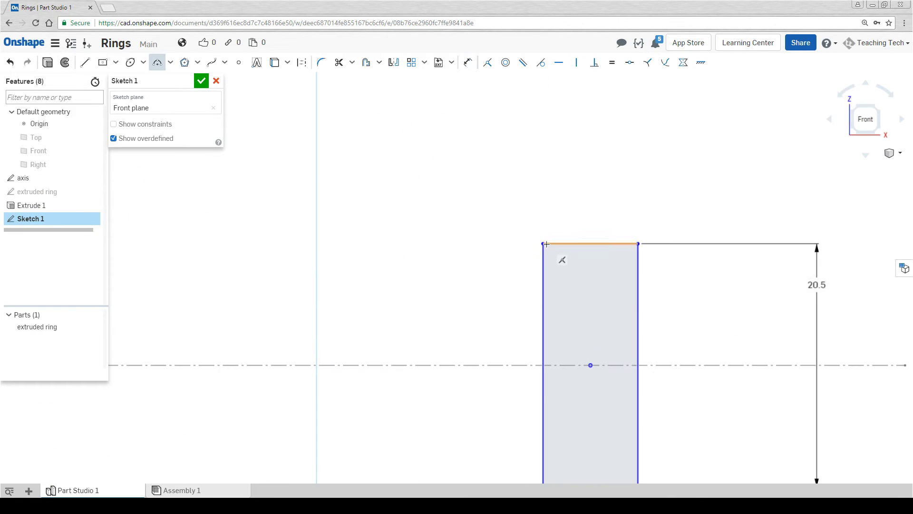
left_click(543, 243)
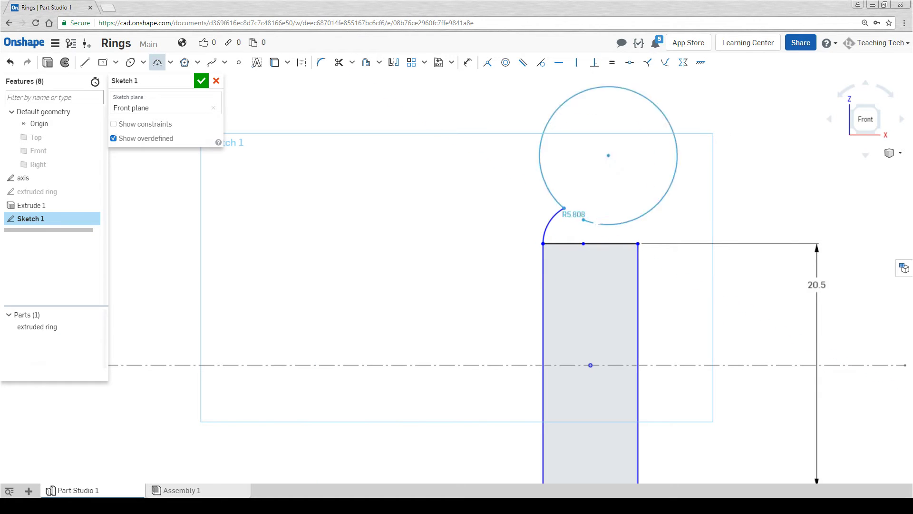
left_click(564, 208)
left_click(576, 214)
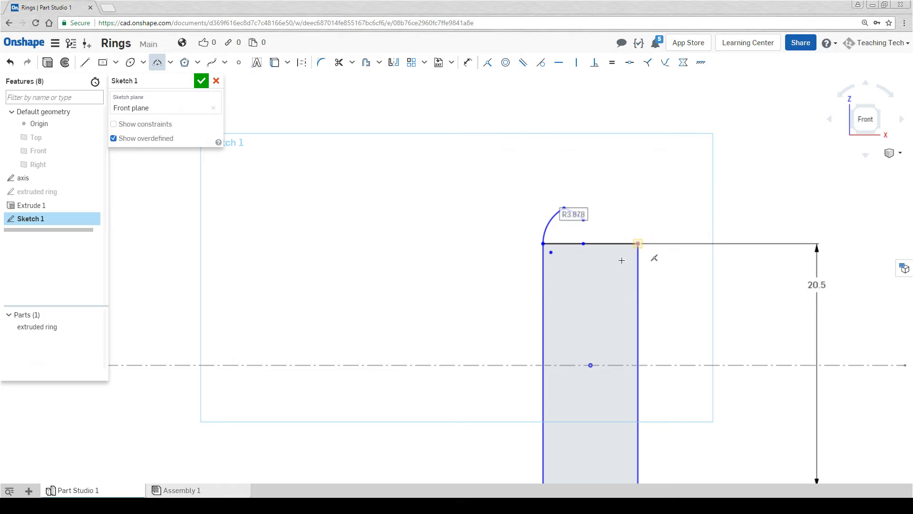
Add a vertical centre line and mirror both arcs to the right side
key("l")
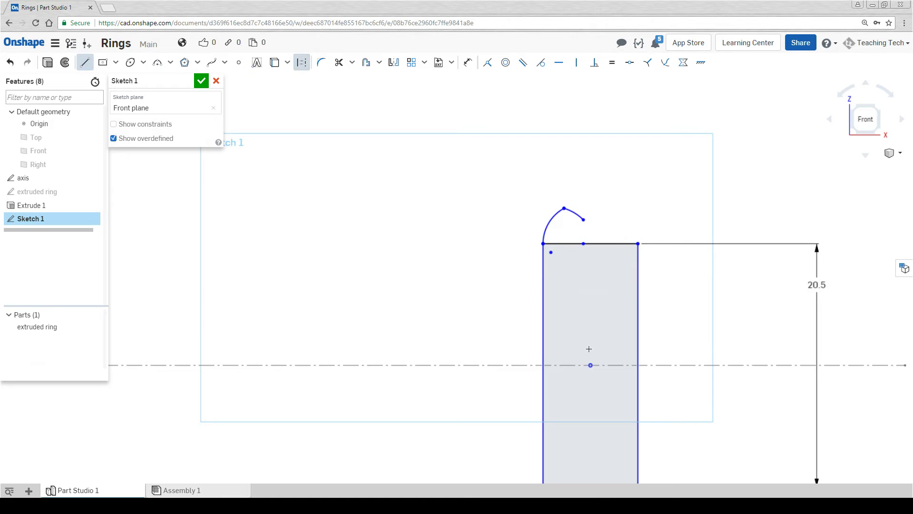
left_click(589, 365)
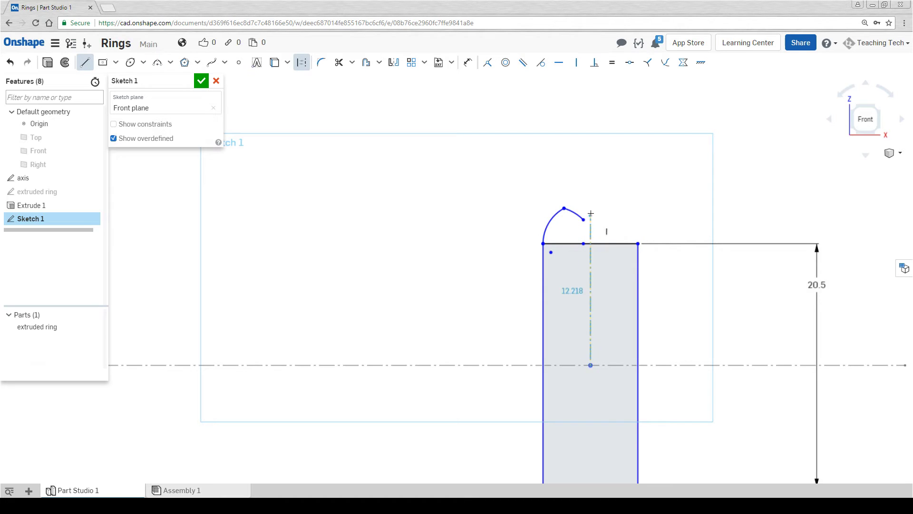
left_click(589, 189)
key("Escape")
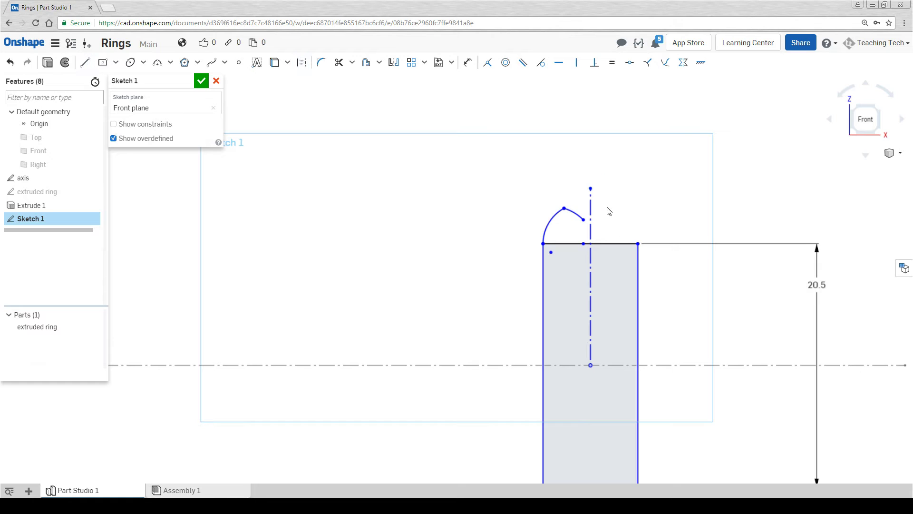
left_click(398, 69)
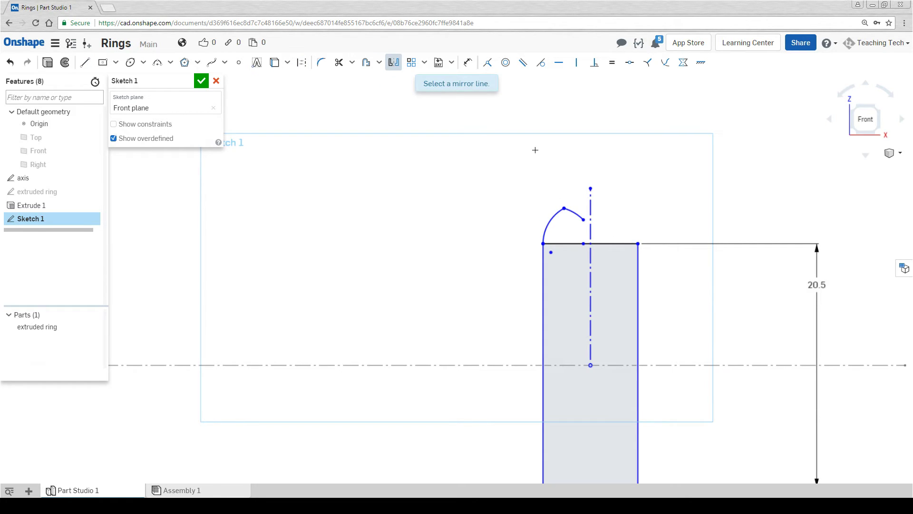
left_click(589, 206)
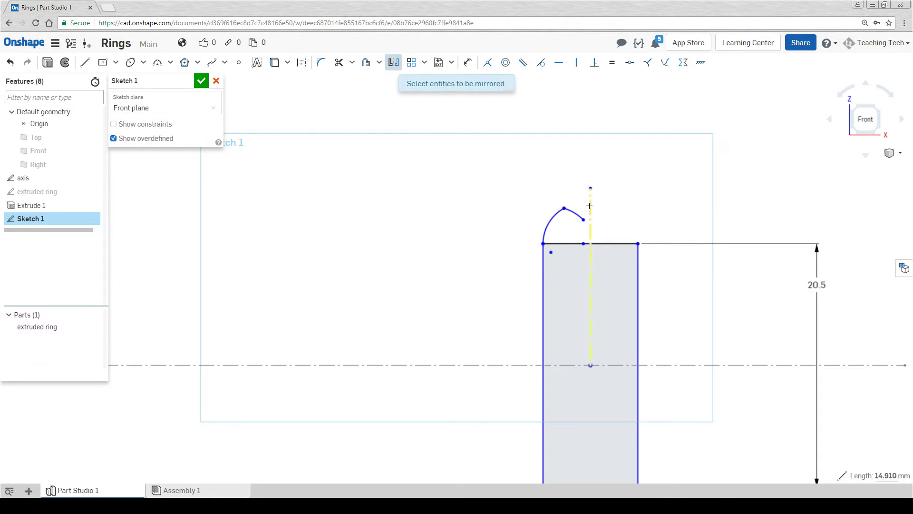
left_click(554, 214)
left_click(575, 214)
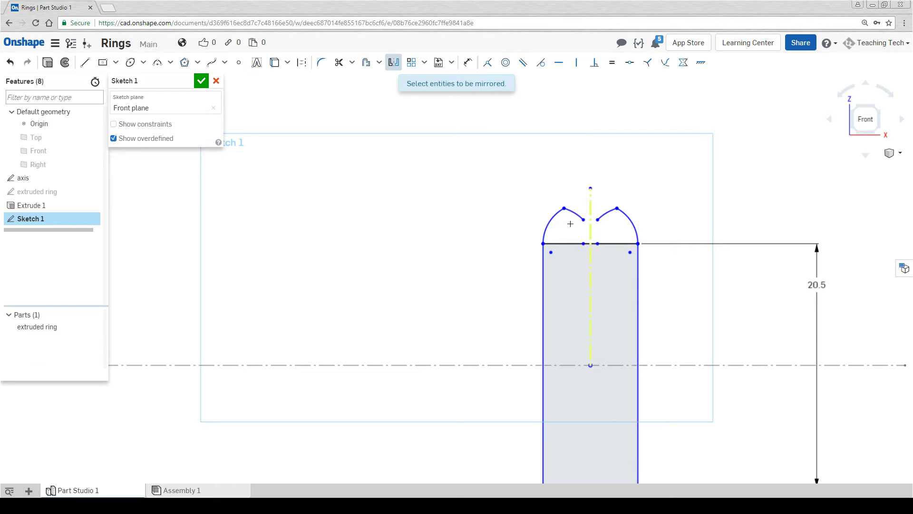
Draw a small three-point groove arc joining the two inner arc ends
key("a")
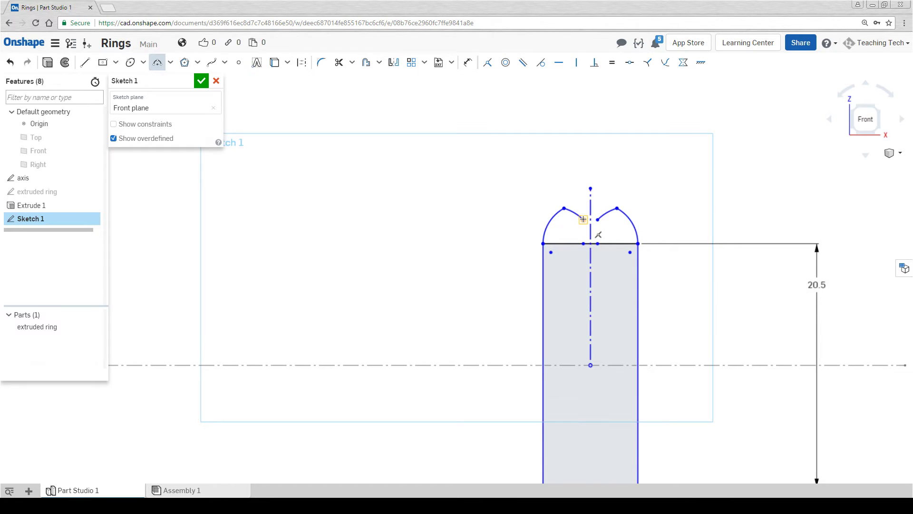
left_click(583, 219)
left_click(597, 219)
scroll(592, 222, "up", 5)
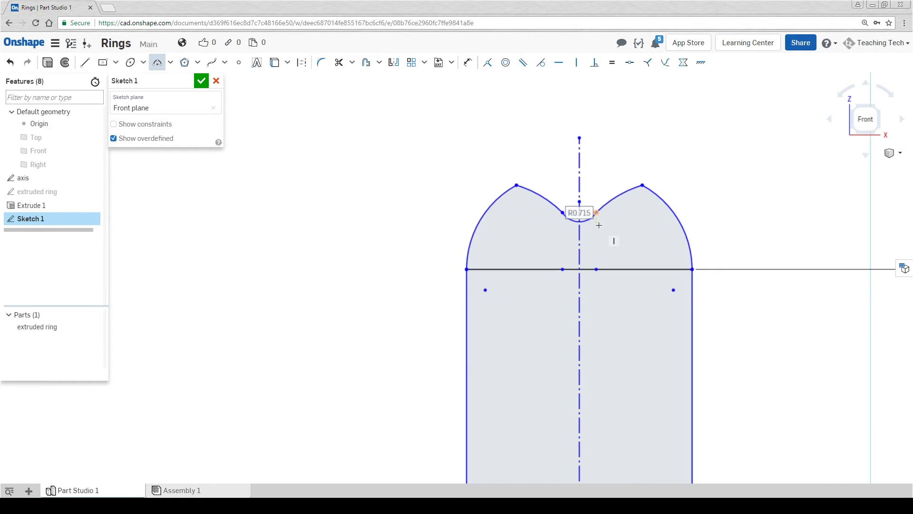
left_click(601, 223)
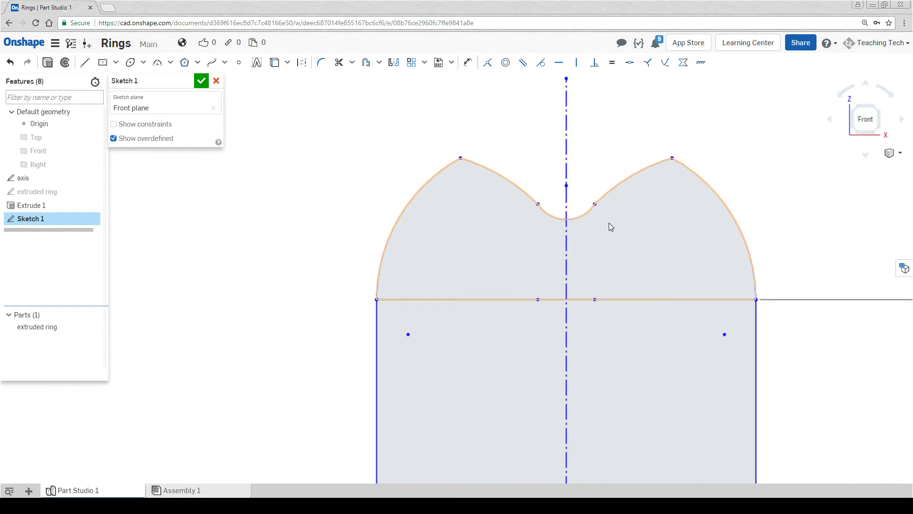
Make the groove arc tangent to the lobes, round them off, and accept the sketch
left_click(540, 62)
left_click(607, 193)
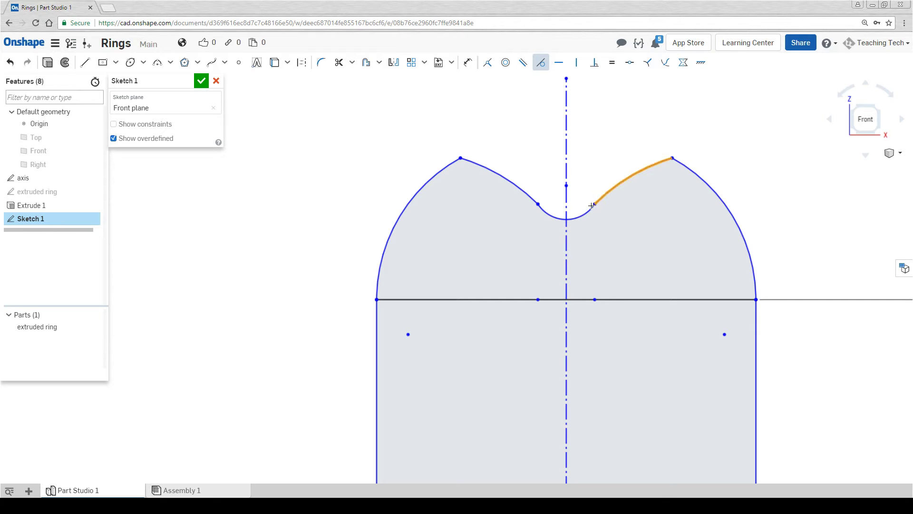
left_click(544, 212)
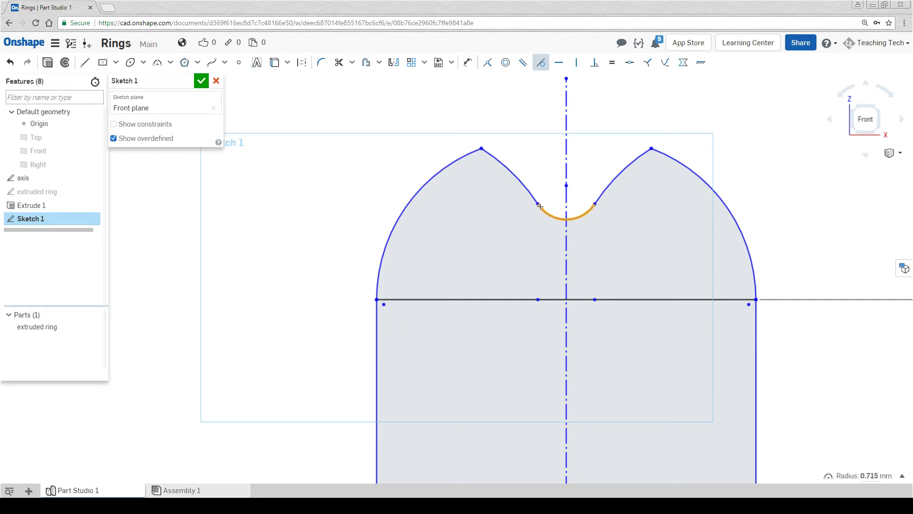
scroll(538, 204, "down", 3)
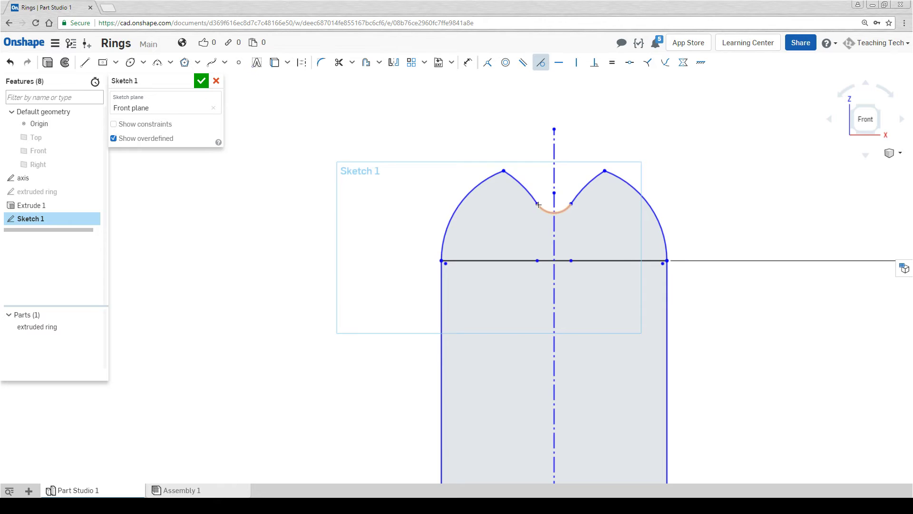
key("Escape")
mouse_move(485, 187)
left_mouse_down()
mouse_move(465, 204)
mouse_move(490, 186)
mouse_move(473, 202)
mouse_move(483, 191)
left_mouse_up()
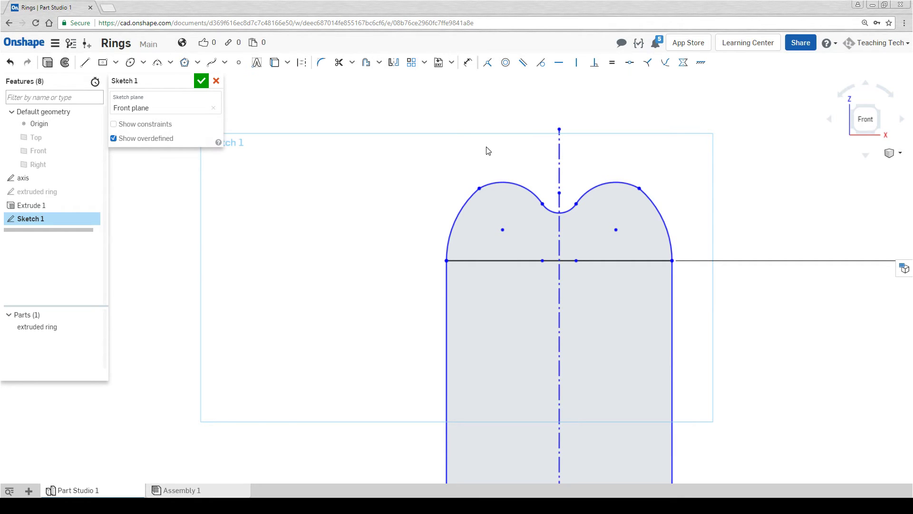
scroll(371, 188, "down", 5)
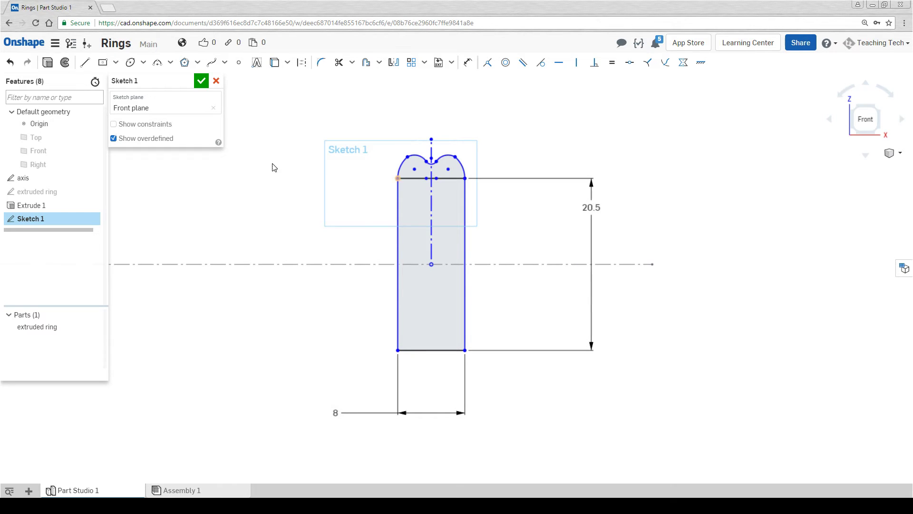
left_click(201, 80)
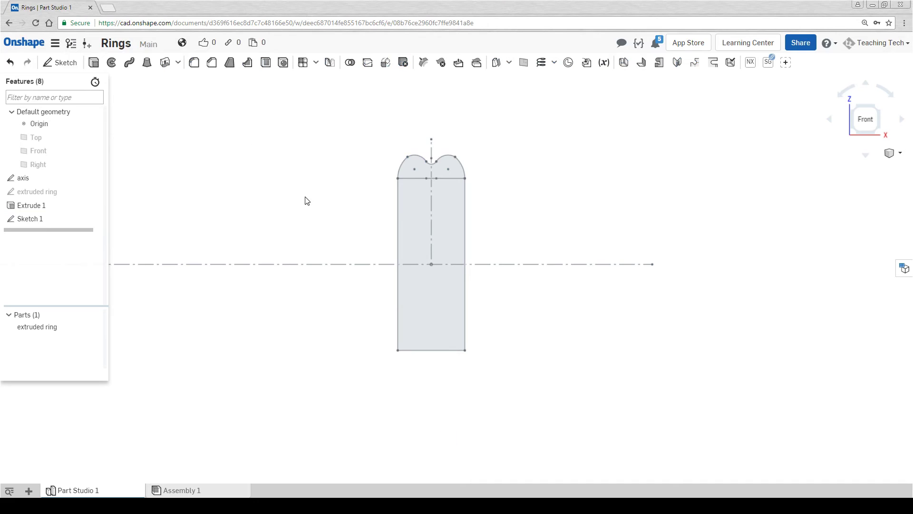
Rename Sketch 1 to 'revolved ring'
right_click(38, 220)
left_click(55, 229)
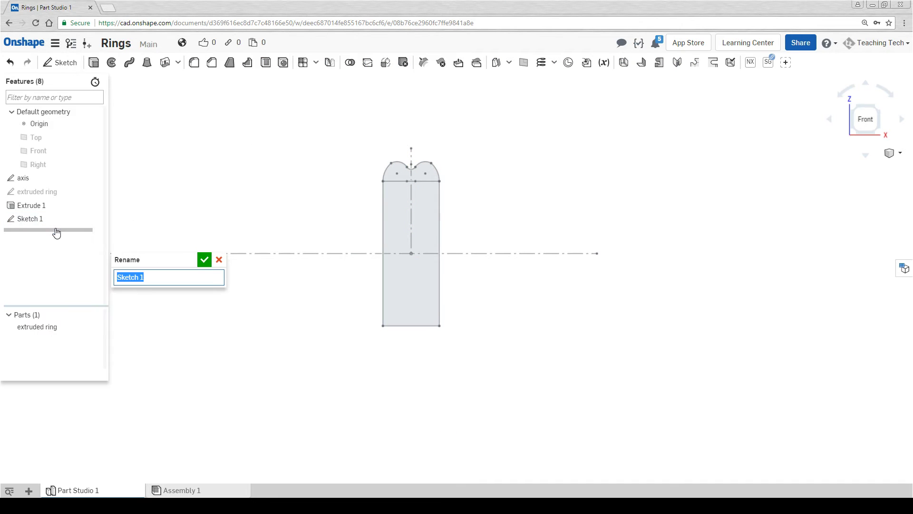
type("revolved")
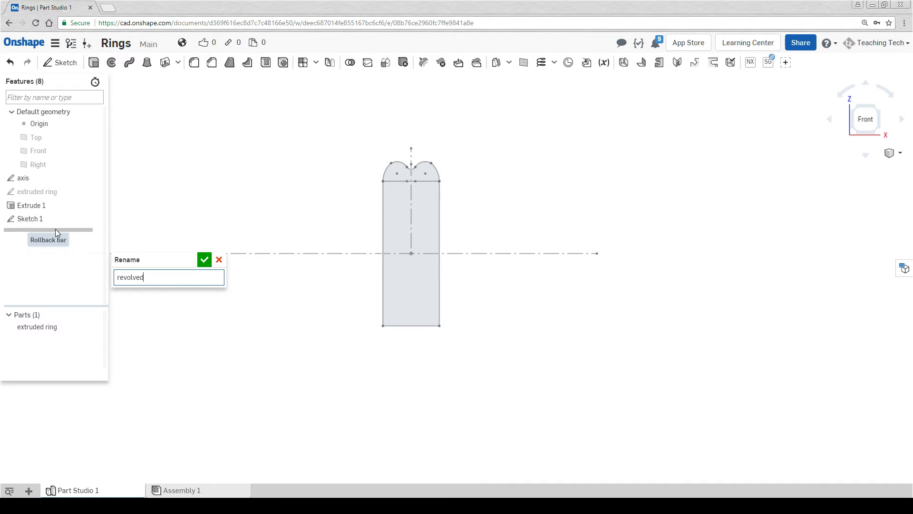
type(" ring")
key("Return")
mouse_move(254, 159)
right_mouse_down()
mouse_move(305, 228)
mouse_move(235, 169)
right_mouse_up()
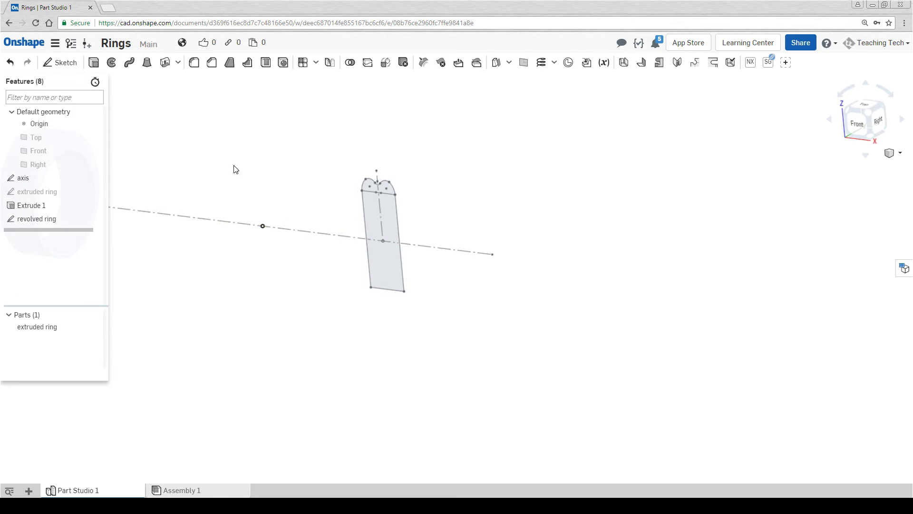
left_click(111, 62)
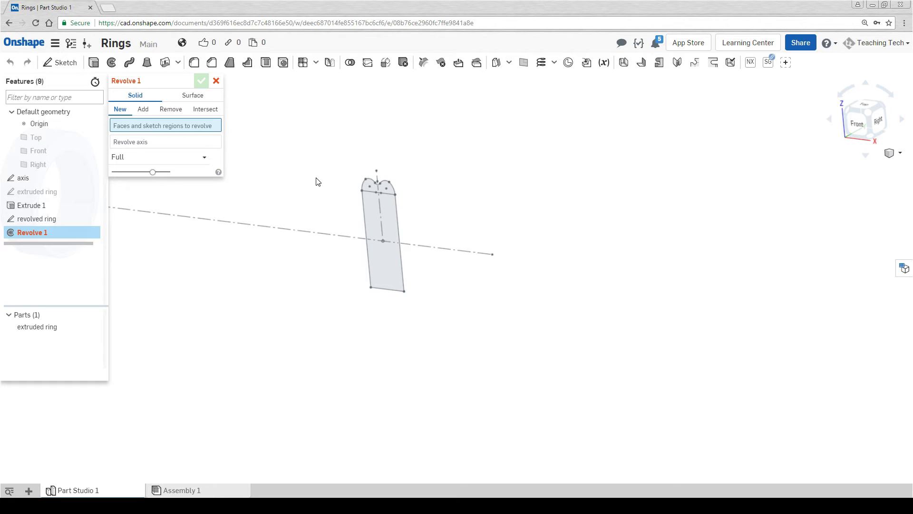
Revolve the grooved profile a full 360° about the axis line to create Part 2
scroll(370, 187, "up", 3)
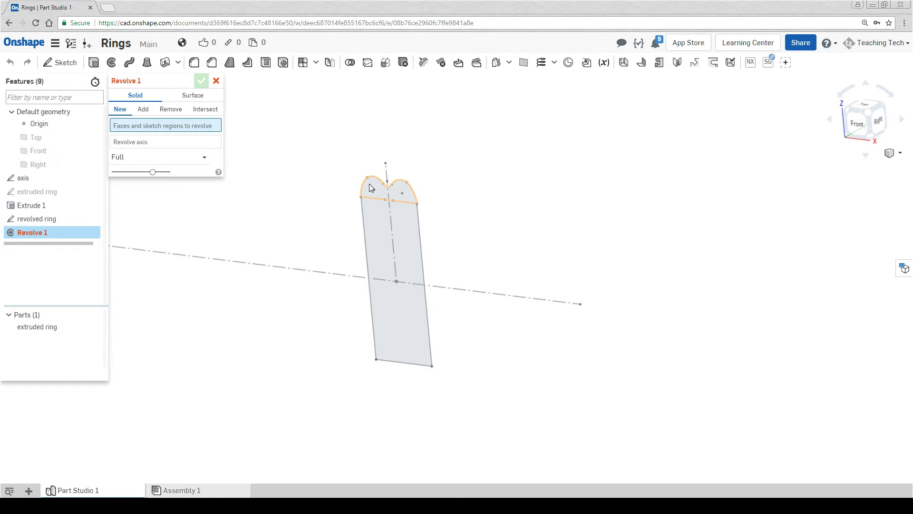
left_click(370, 187)
scroll(369, 187, "down", 2)
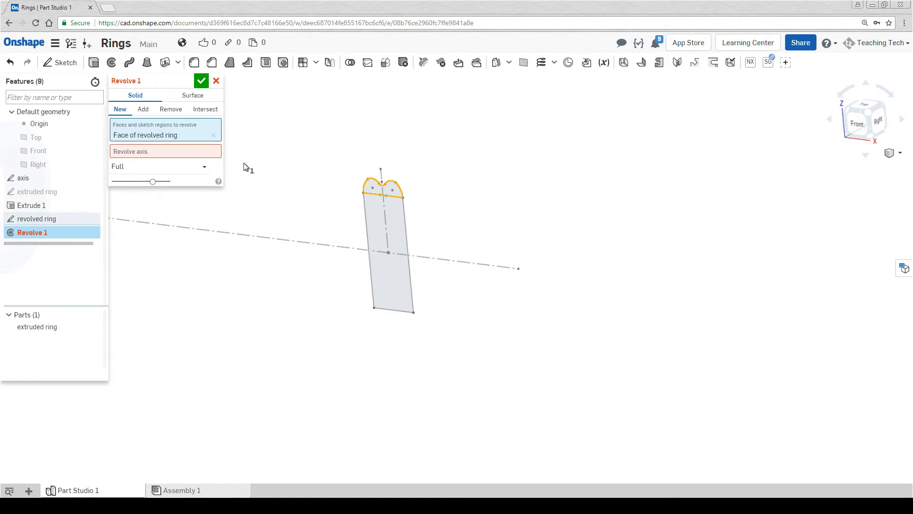
left_click(180, 155)
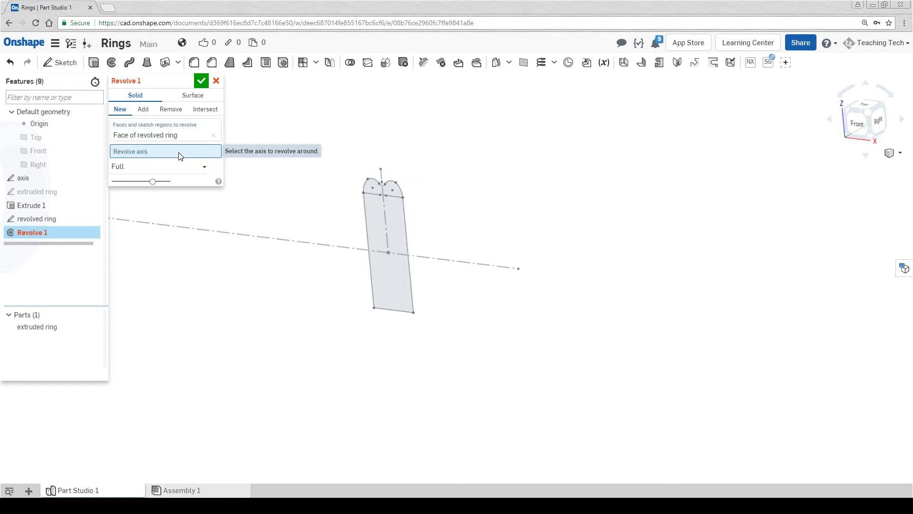
left_click(332, 246)
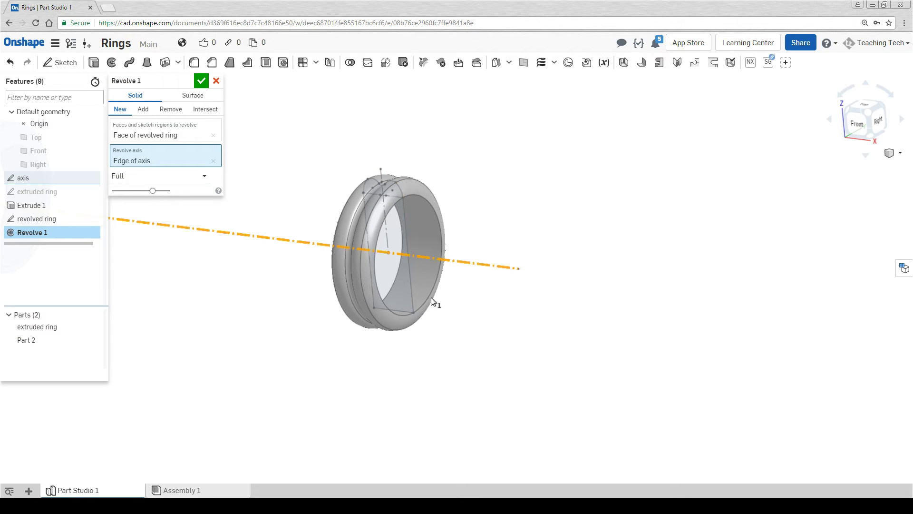
scroll(410, 198, "up", 3)
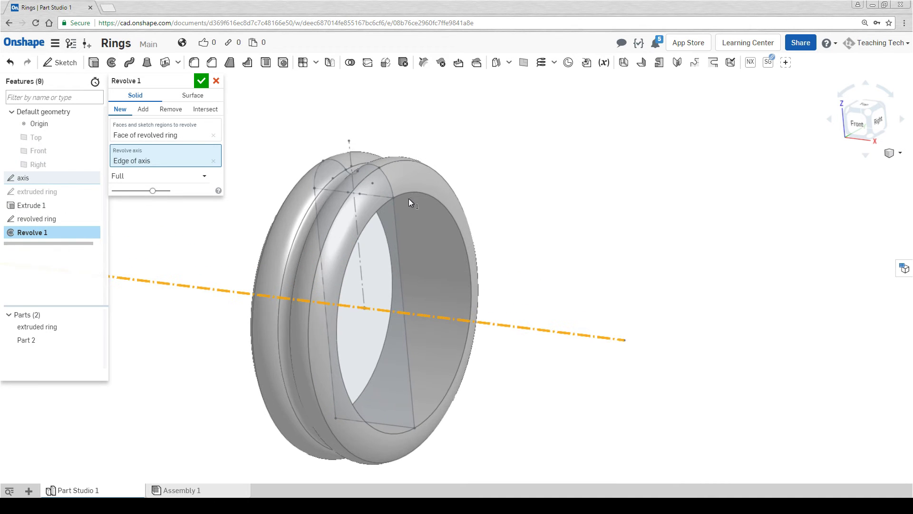
scroll(399, 201, "down", 2)
left_click(202, 82)
scroll(250, 217, "down", 5)
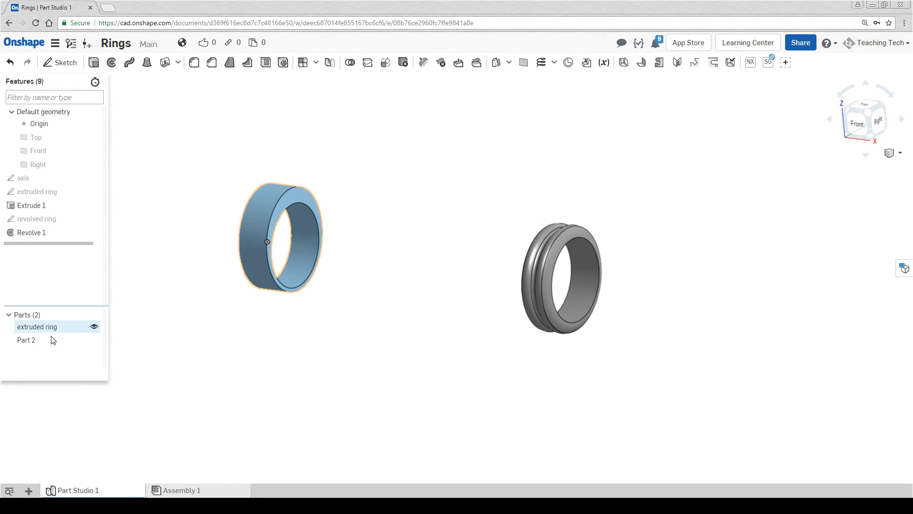
Rename Part 2 to 'revolved ring'
double_click(52, 346)
type("revolved ring")
key("Return")
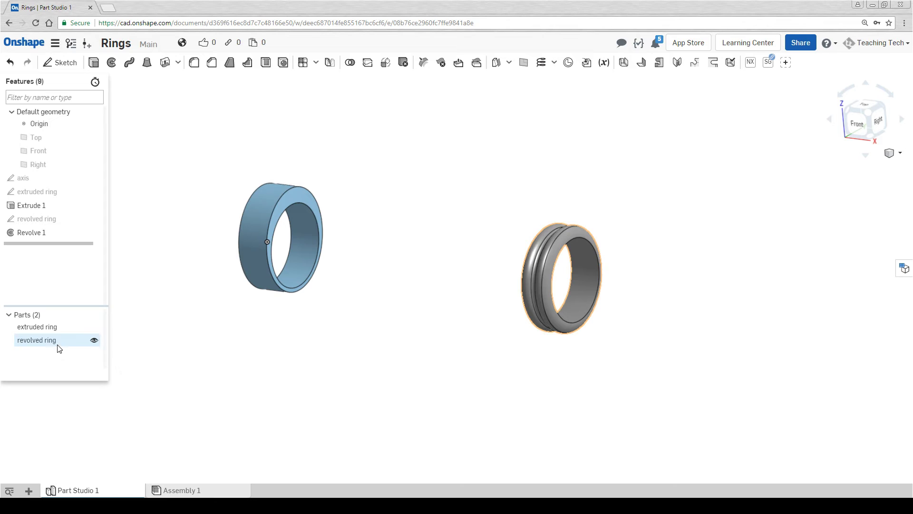
Pan and orbit the view to see both rings, then start a new sketch
middle_click_drag(535, 238, 572, 276)
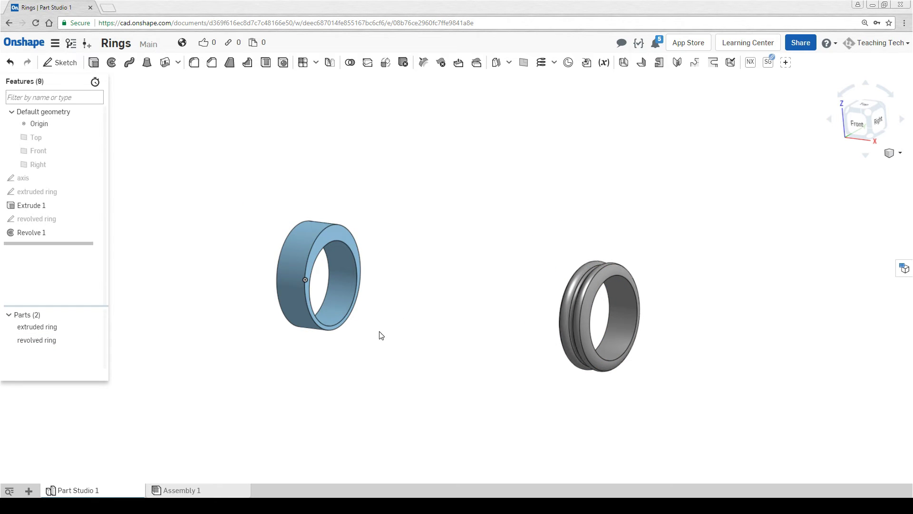
right_click_drag(379, 335, 426, 327)
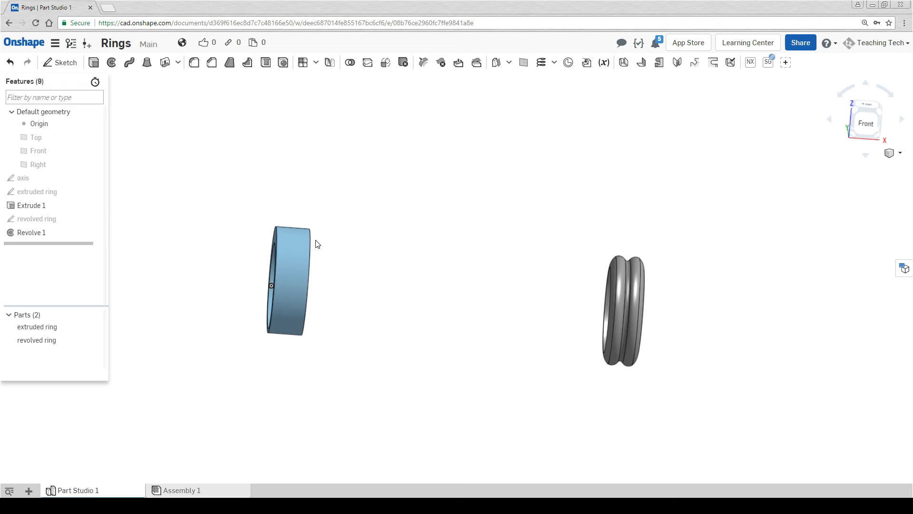
right_click_drag(305, 318, 401, 412)
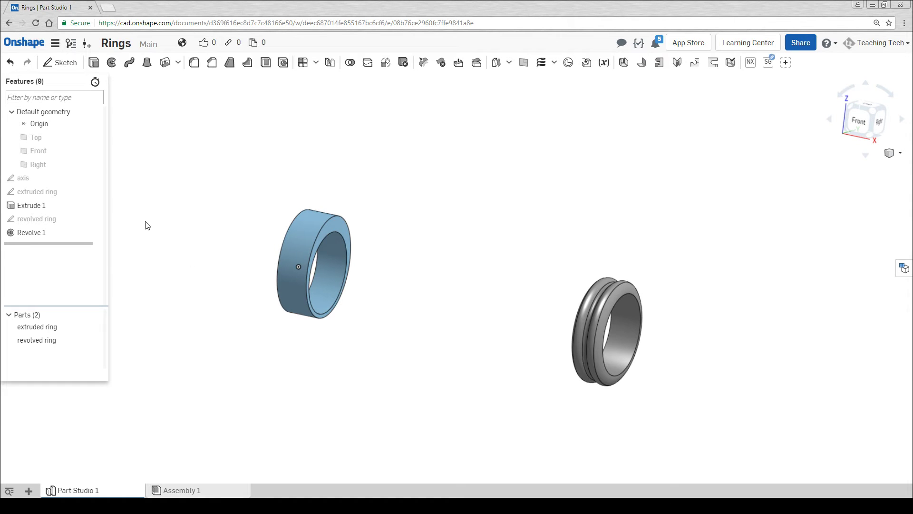
left_click(61, 63)
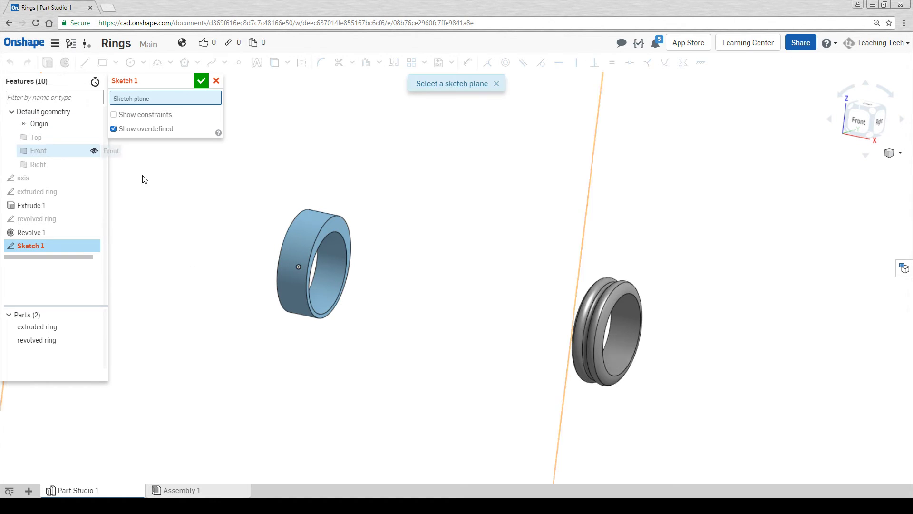
Place Sketch 1 on the Front plane and project the extruded ring's top edge into it
left_click(597, 191)
left_click(860, 121)
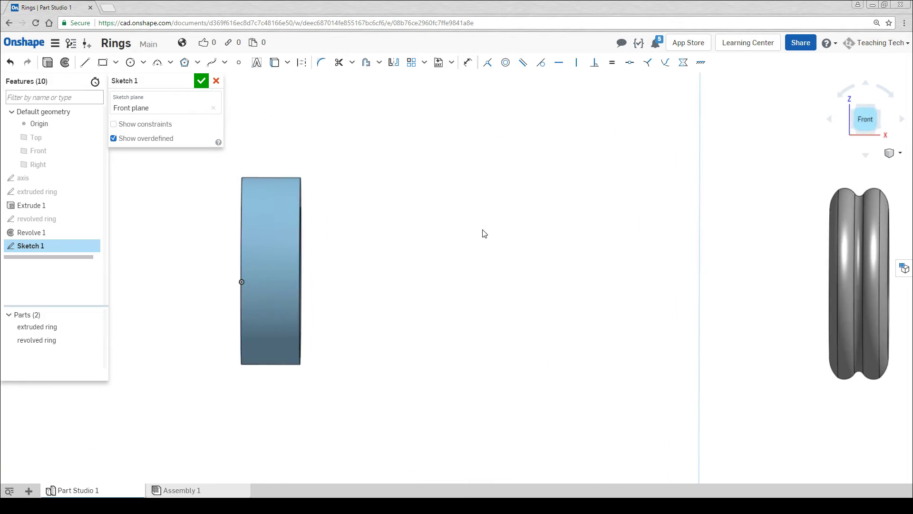
middle_click_drag(432, 239, 508, 240)
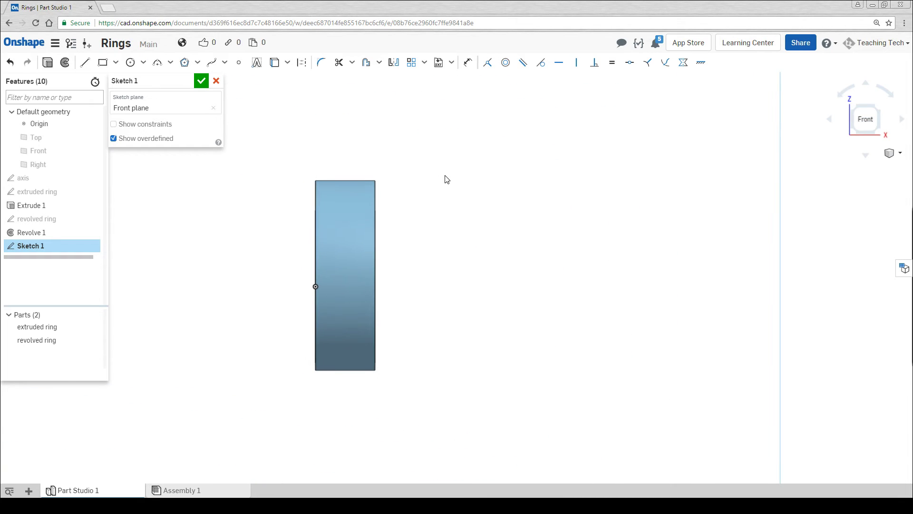
left_click(276, 65)
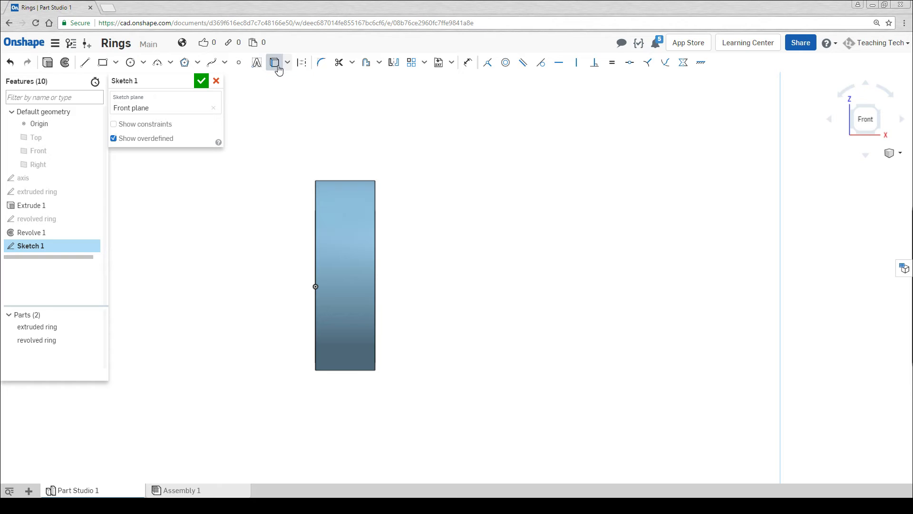
left_click(355, 180)
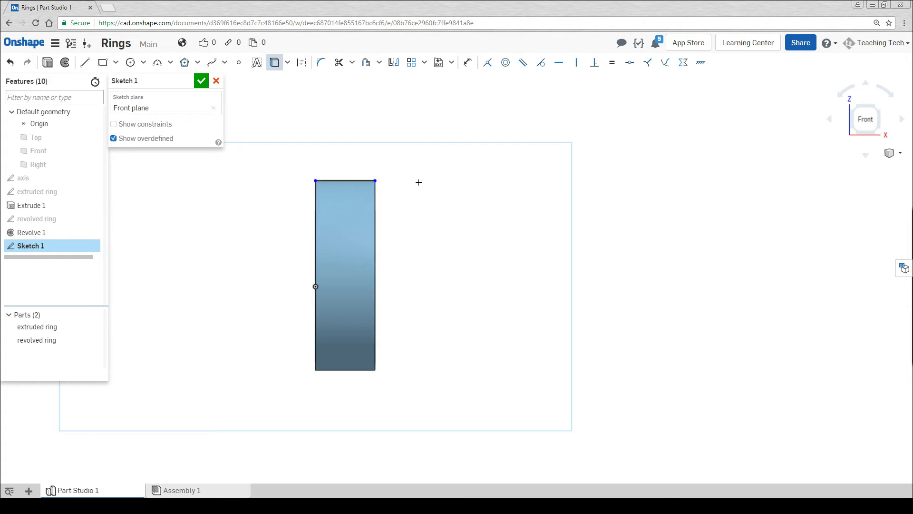
right_click_drag(449, 199, 420, 206)
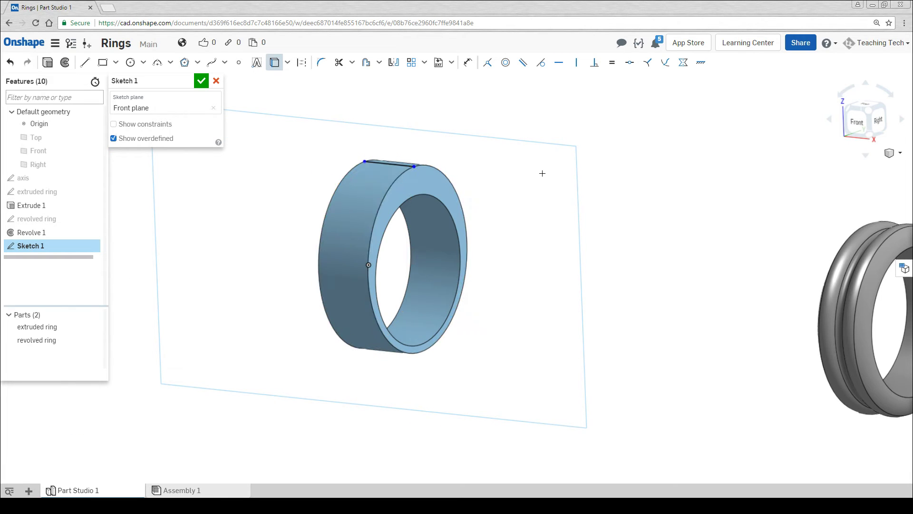
left_click(862, 120)
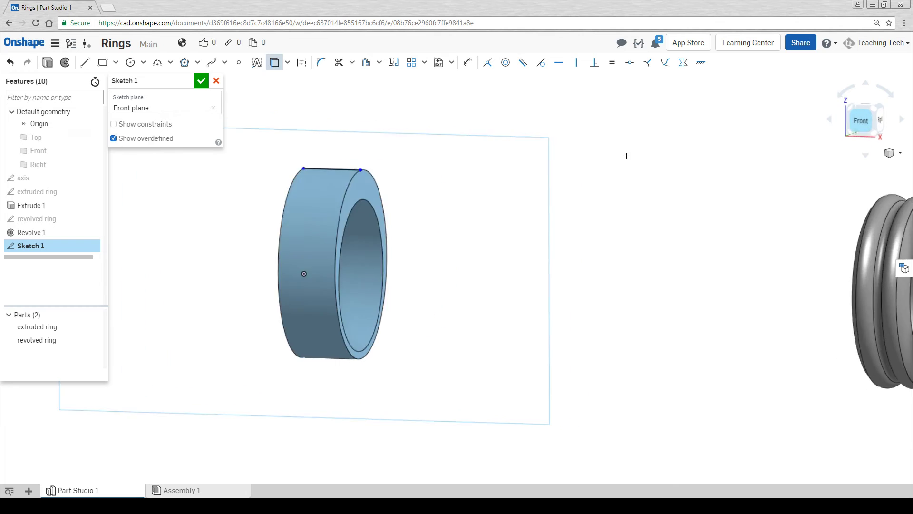
Draw a triangle from the rectangle's top corners to a tip below, with equal slanted sides
key("l")
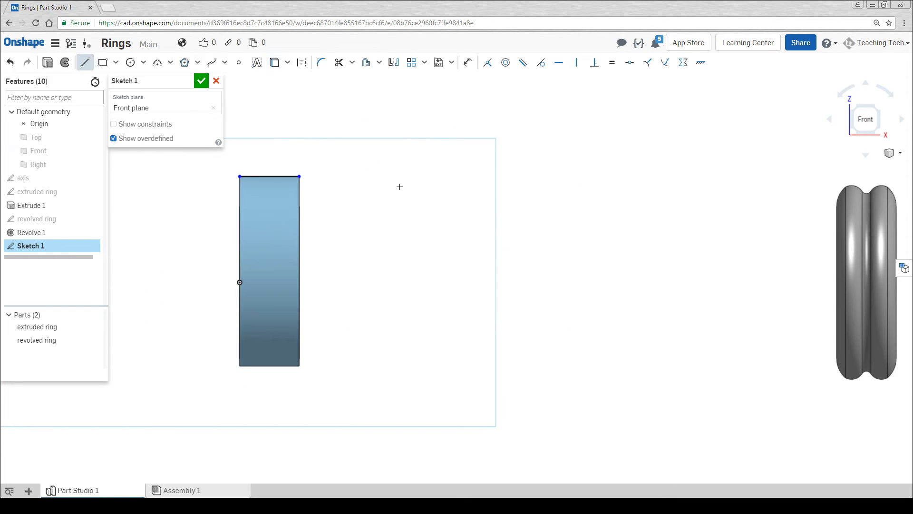
left_click(299, 176)
left_click(271, 455)
left_click(240, 177)
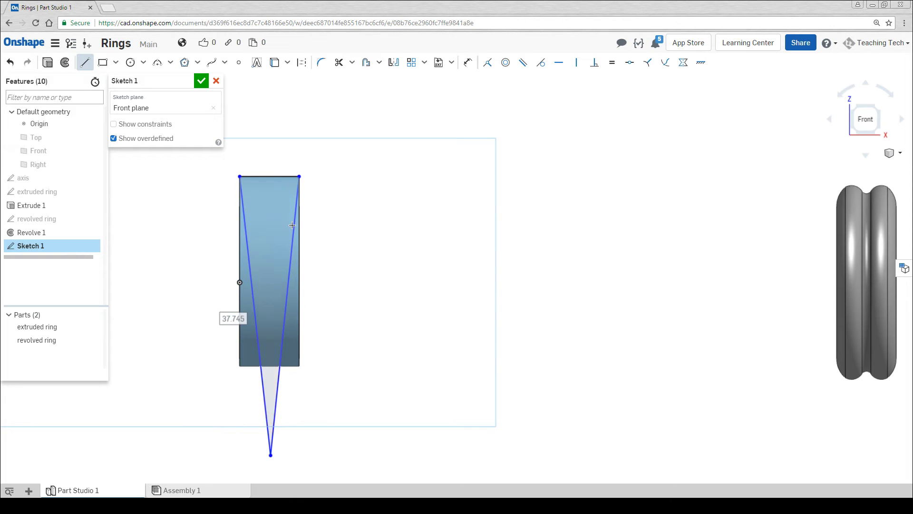
left_click(612, 62)
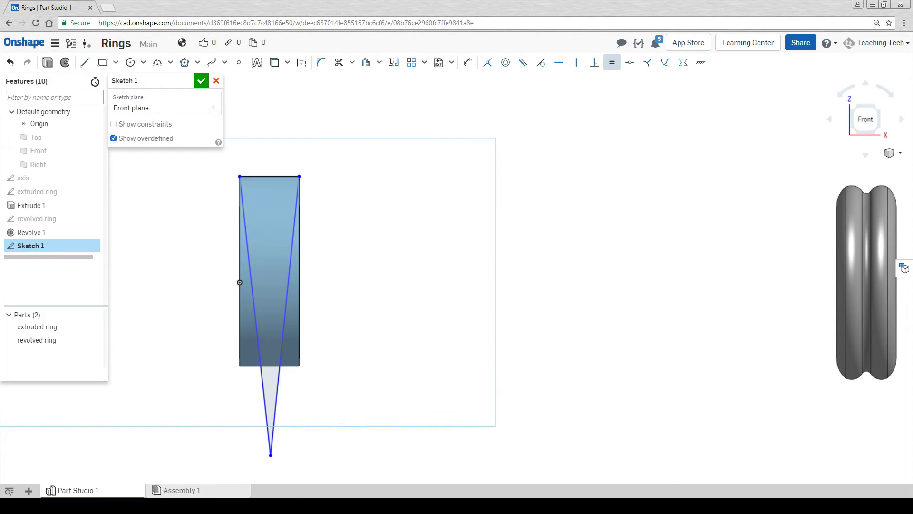
left_click(279, 397)
left_click(265, 398)
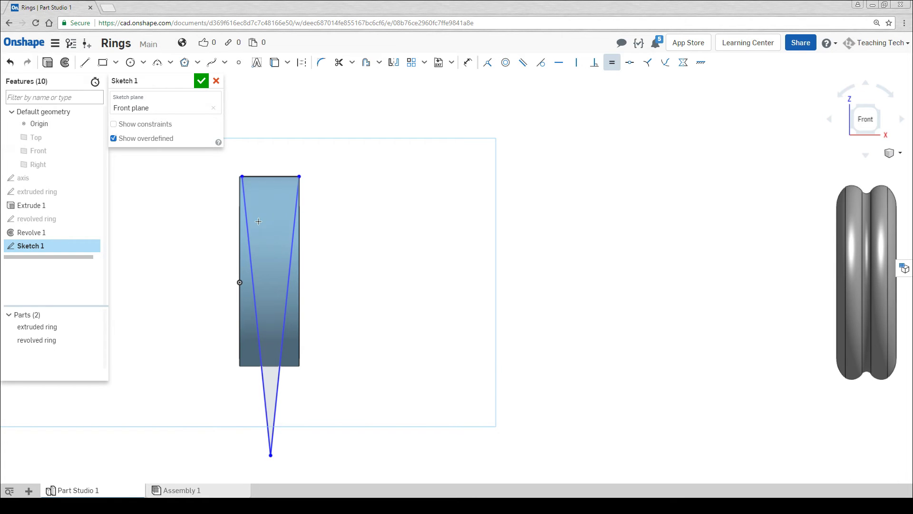
scroll(252, 194, "up", 3)
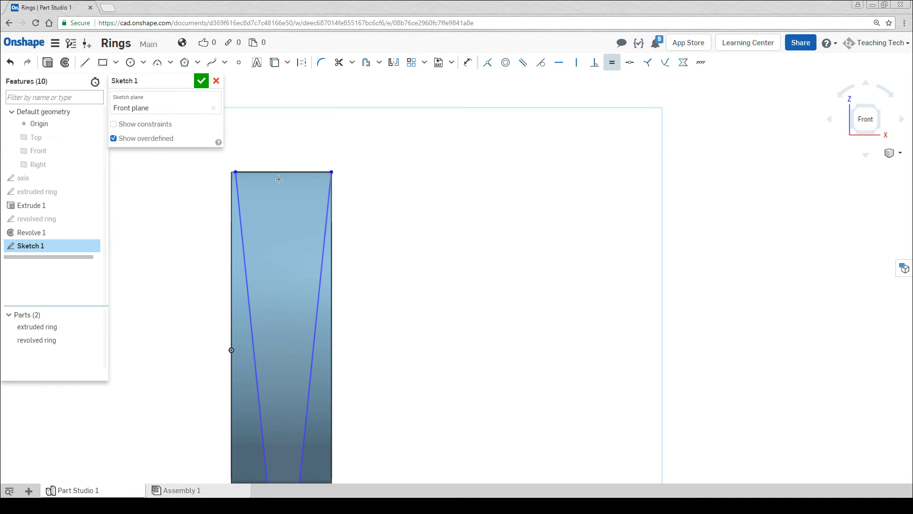
key("Escape")
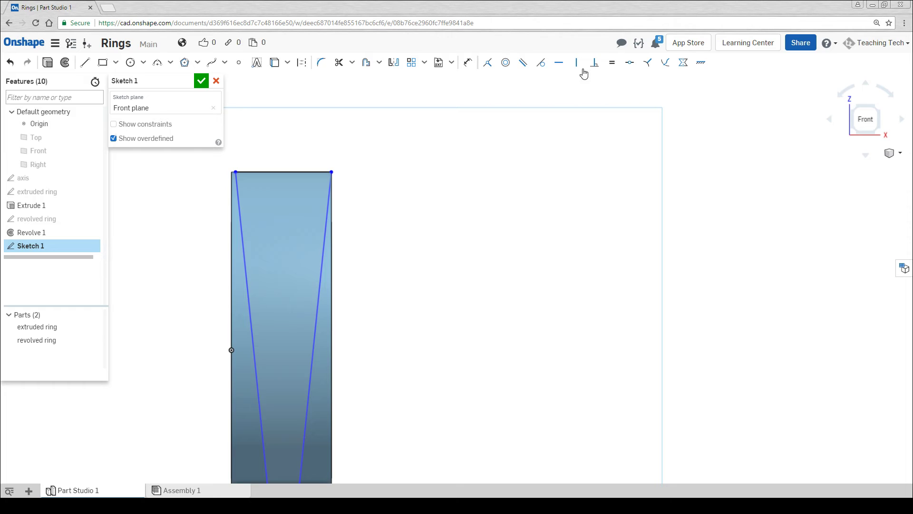
Make the wedge's top endpoints coincident with the section corners, lengthen the tip, and finish the sketch
left_click(488, 62)
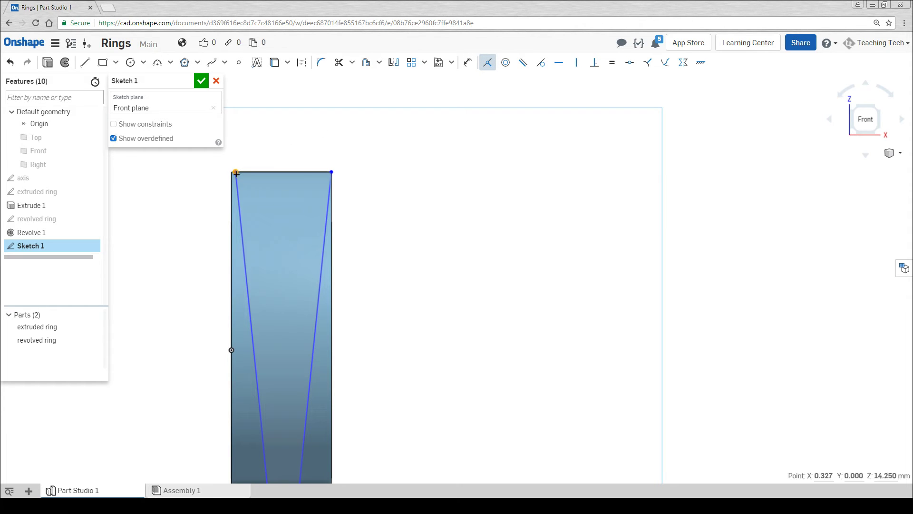
left_click(232, 178)
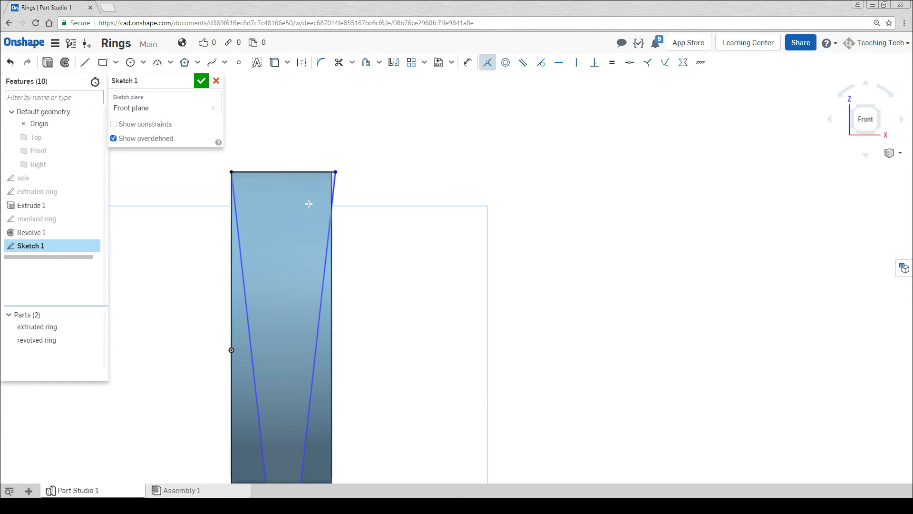
left_click(337, 172)
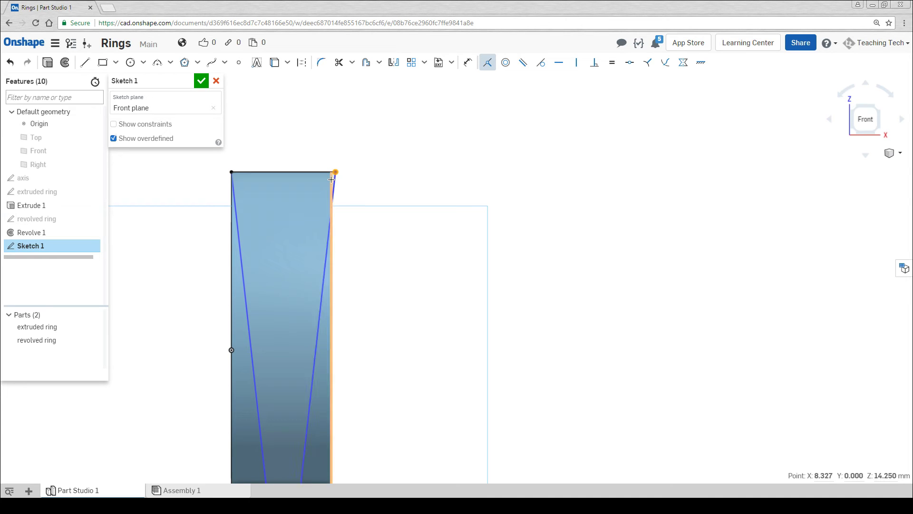
left_click(332, 244)
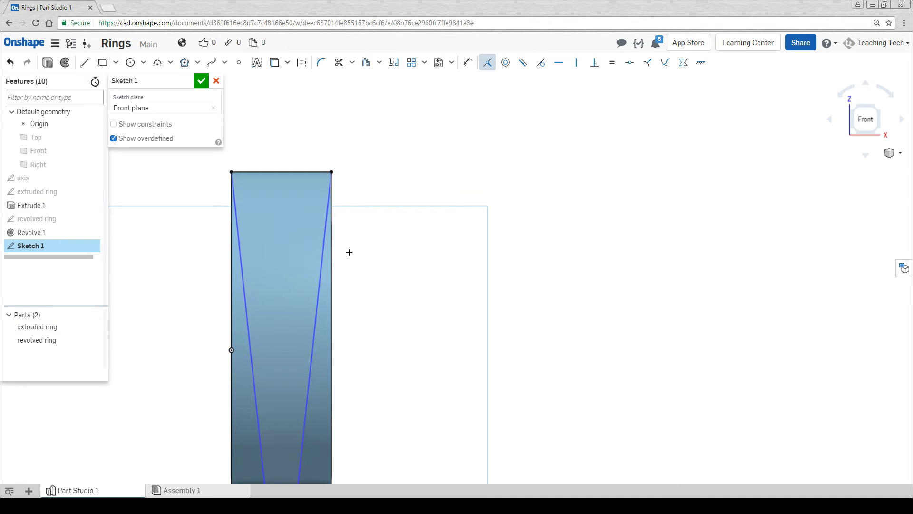
scroll(357, 234, "down", 3)
left_click_drag(333, 356, 327, 426)
left_click(200, 81)
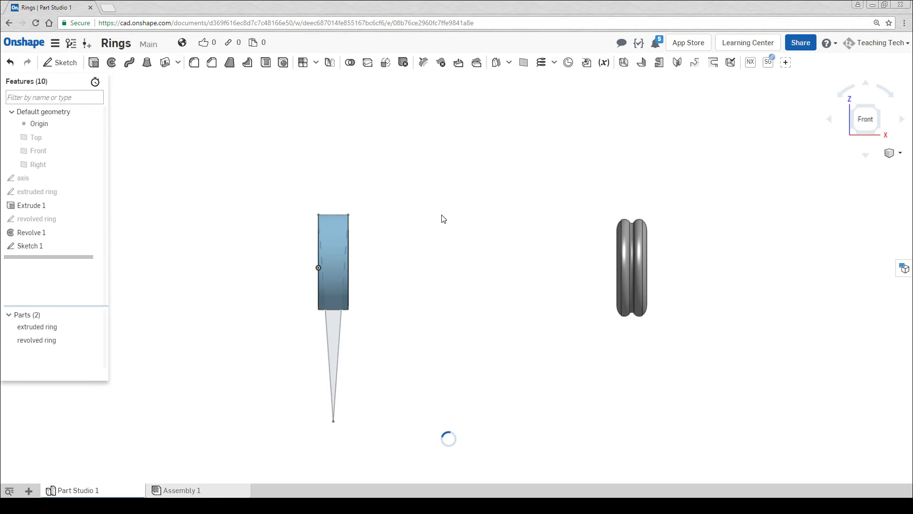
Extrude the wedge region symmetrically 40 mm as an Intersect with the extruded ring
left_click(95, 63)
left_click(376, 287)
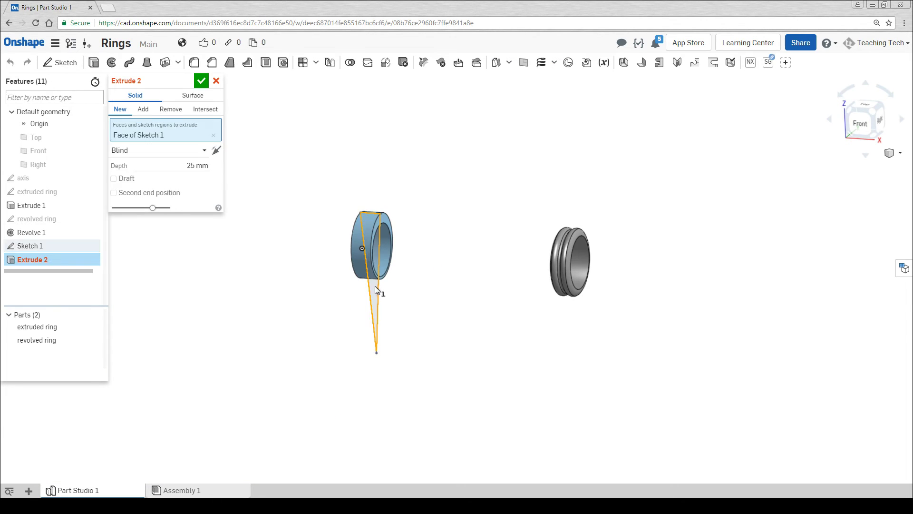
left_click(207, 150)
left_click(161, 180)
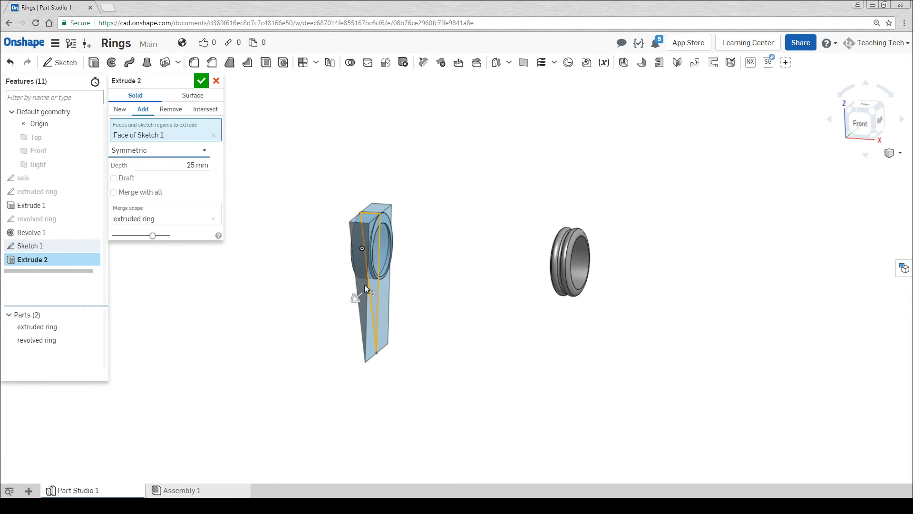
left_click_drag(355, 299, 349, 303)
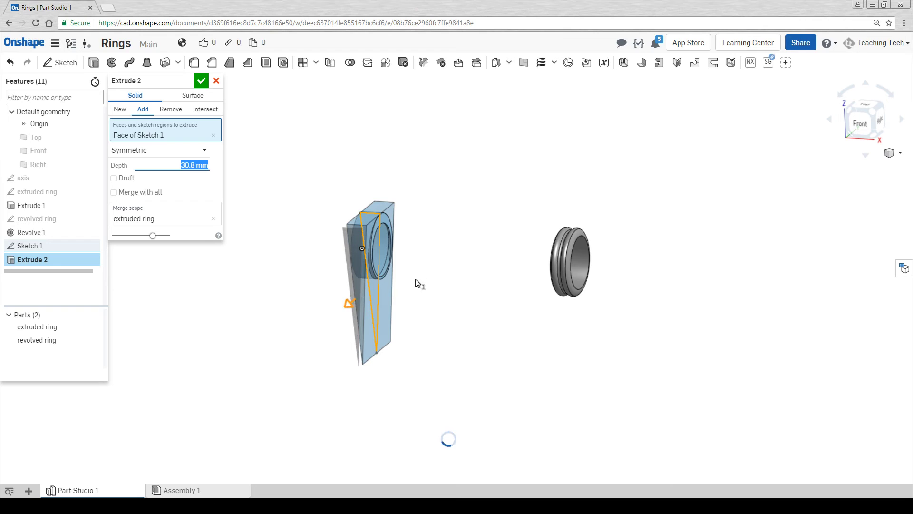
right_click_drag(445, 271, 427, 269)
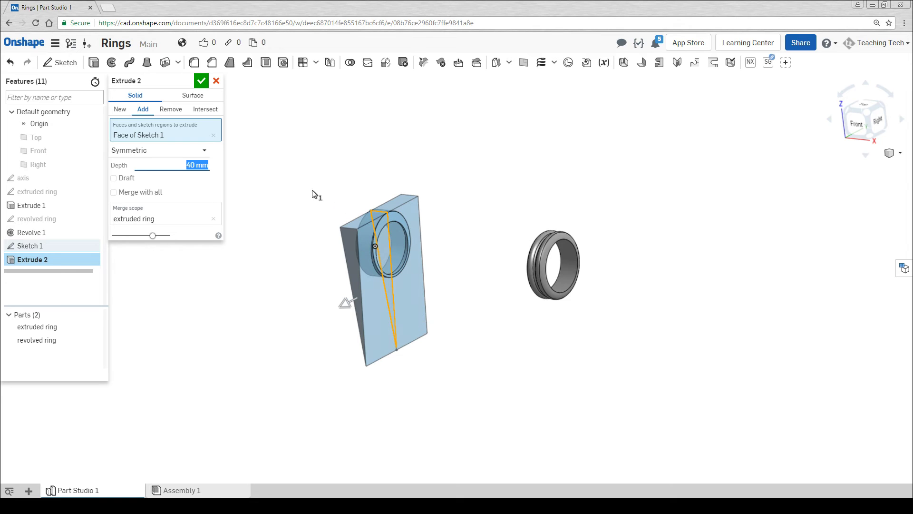
left_click(206, 111)
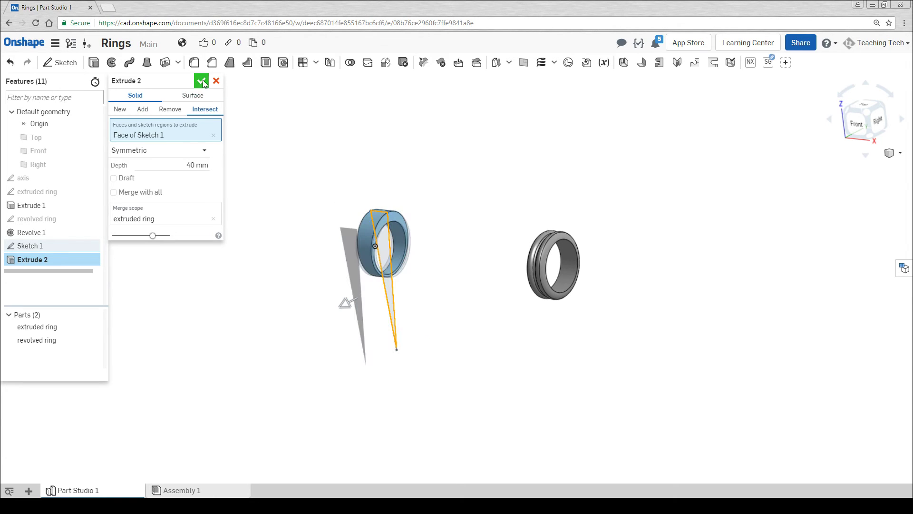
key("Return")
scroll(346, 224, "up", 5)
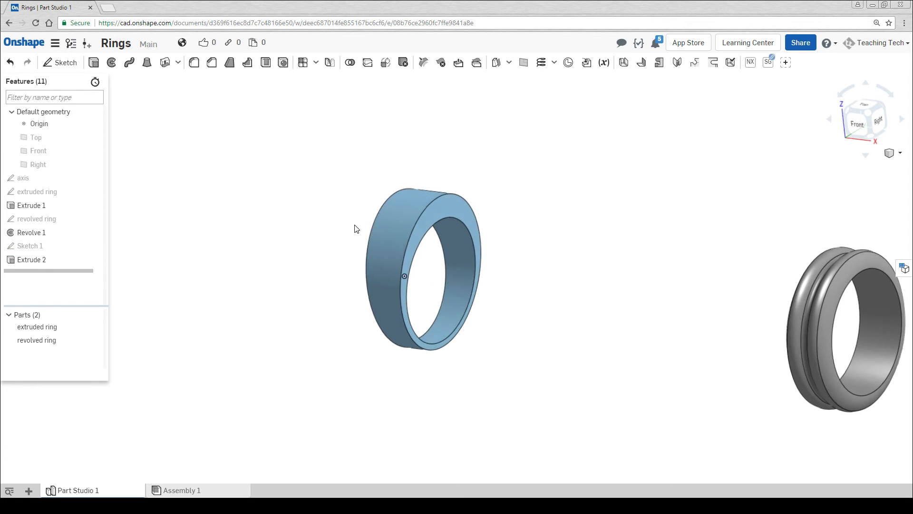
right_click_drag(371, 227, 352, 241)
scroll(412, 271, "down", 3)
middle_click_drag(411, 271, 309, 231)
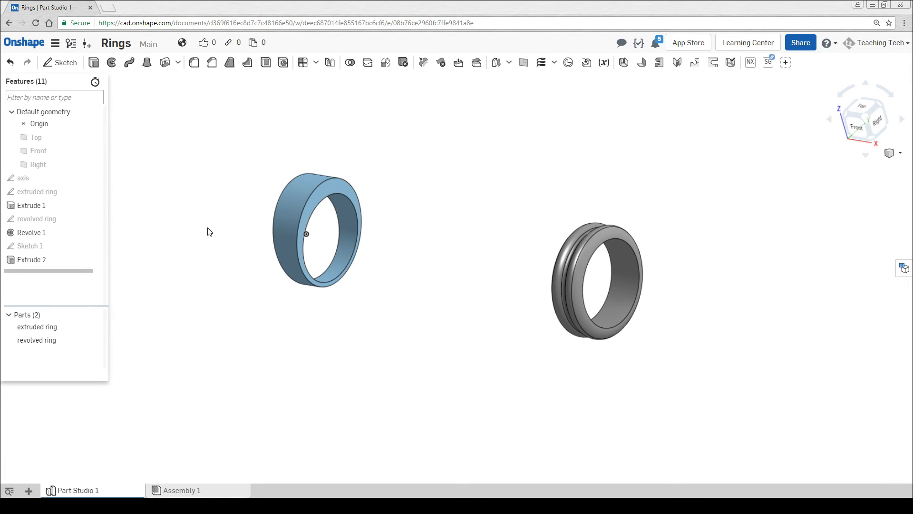
In the 'extruded ring' sketch, draw a three-point arc notch on the outer circle
double_click(60, 194)
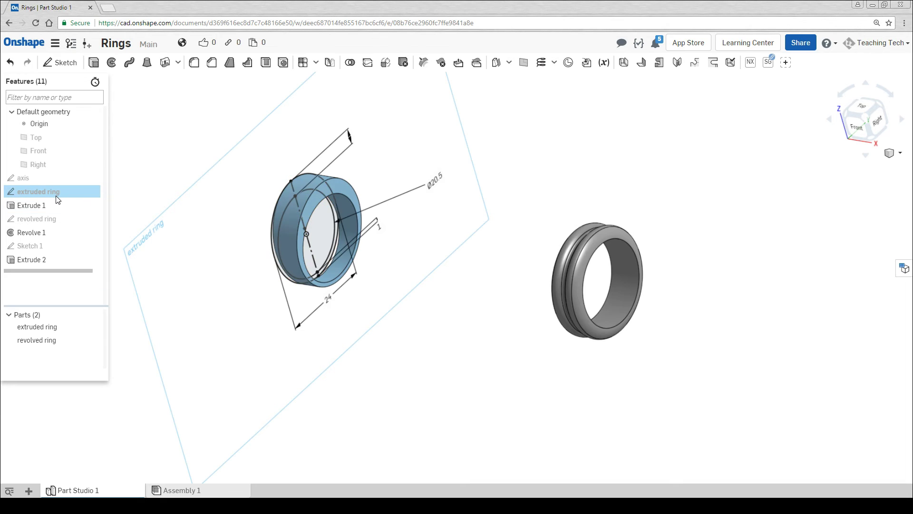
key("n")
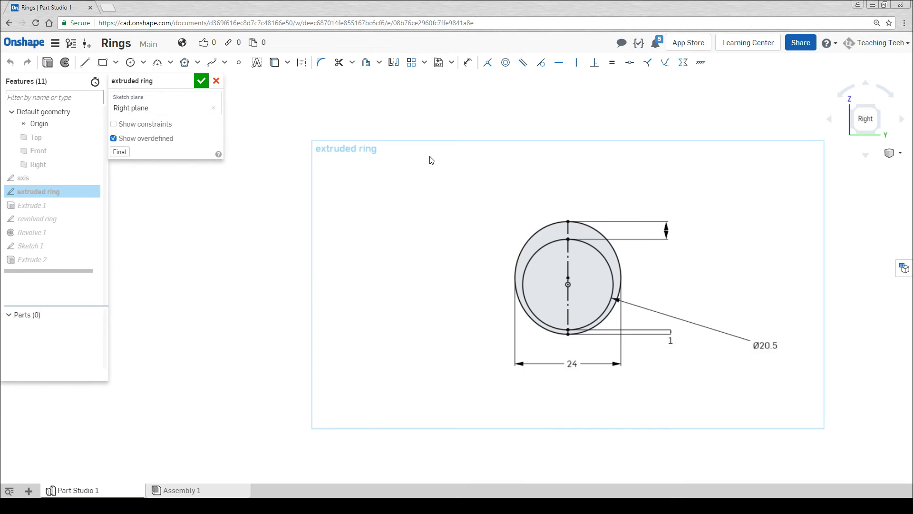
key("a")
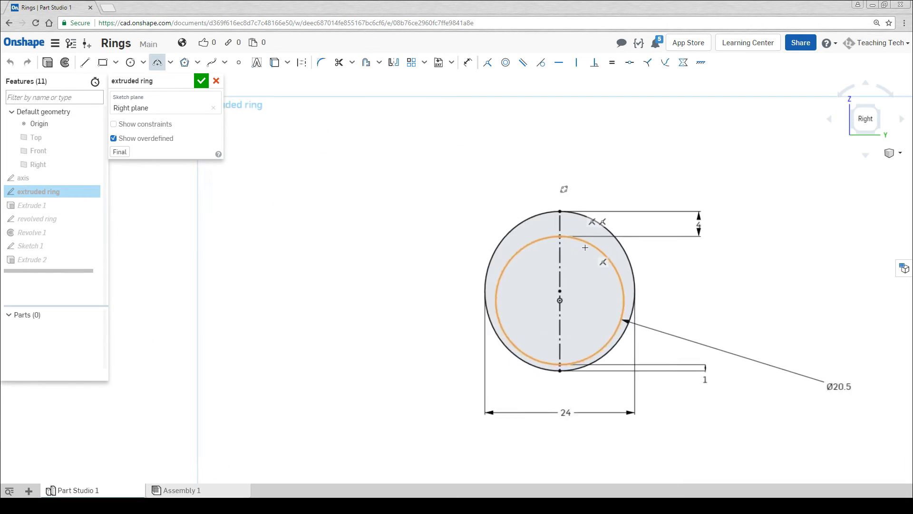
scroll(587, 246, "down", 3)
left_click(522, 199)
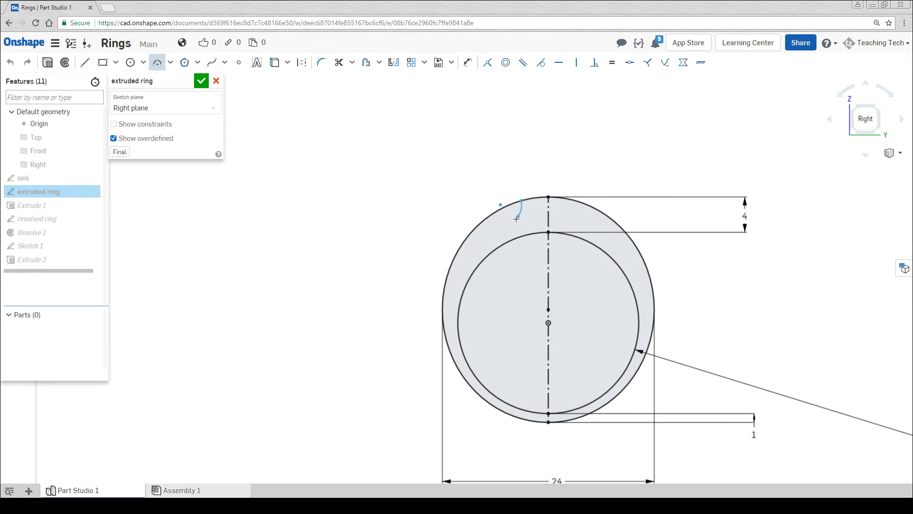
left_click(481, 222)
left_click(509, 227)
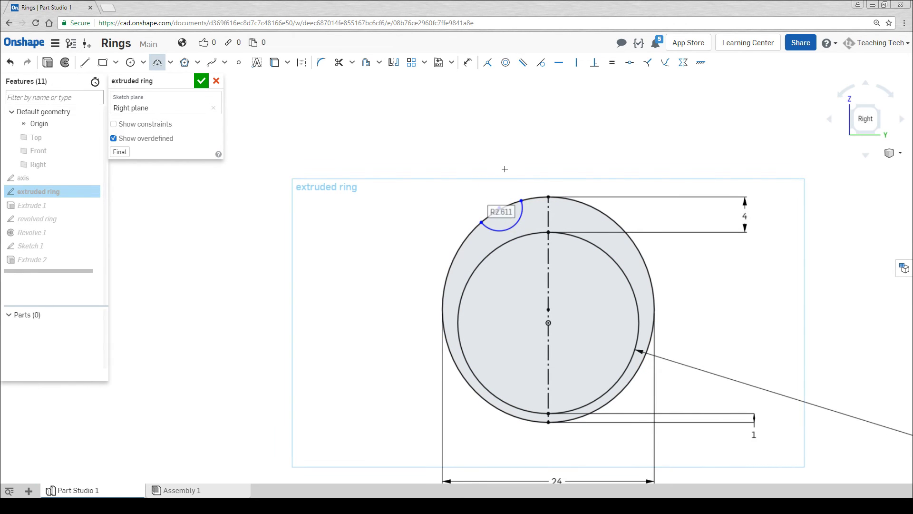
key("Escape")
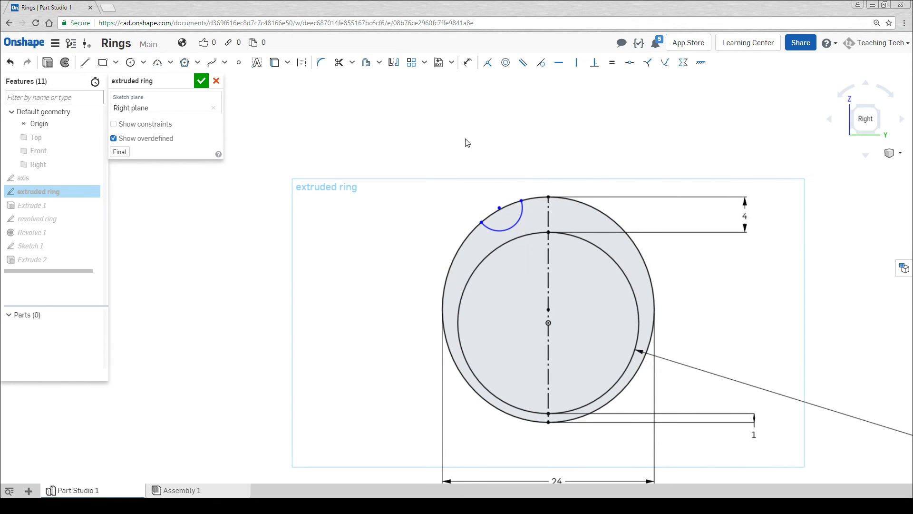
Mirror the arc about the central axis, trim the outer circle between both arcs, and finish
left_click(394, 62)
left_click(549, 215)
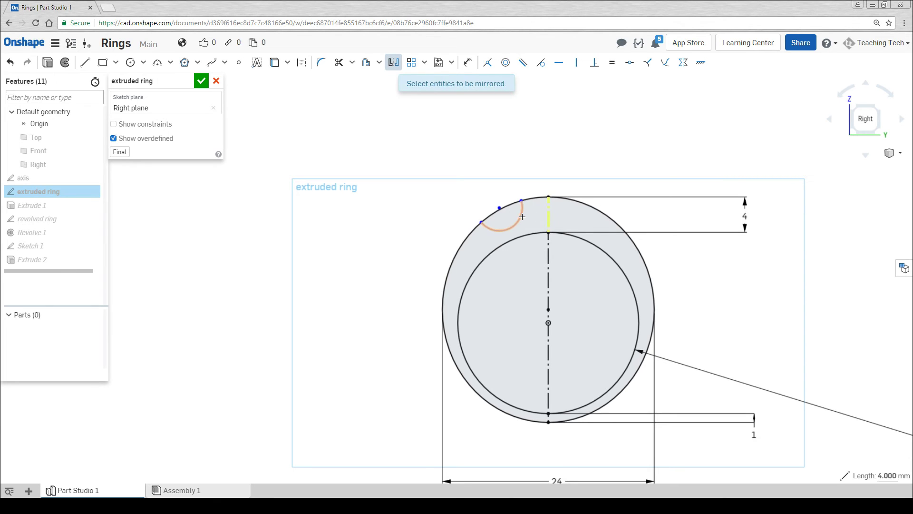
left_click(522, 216)
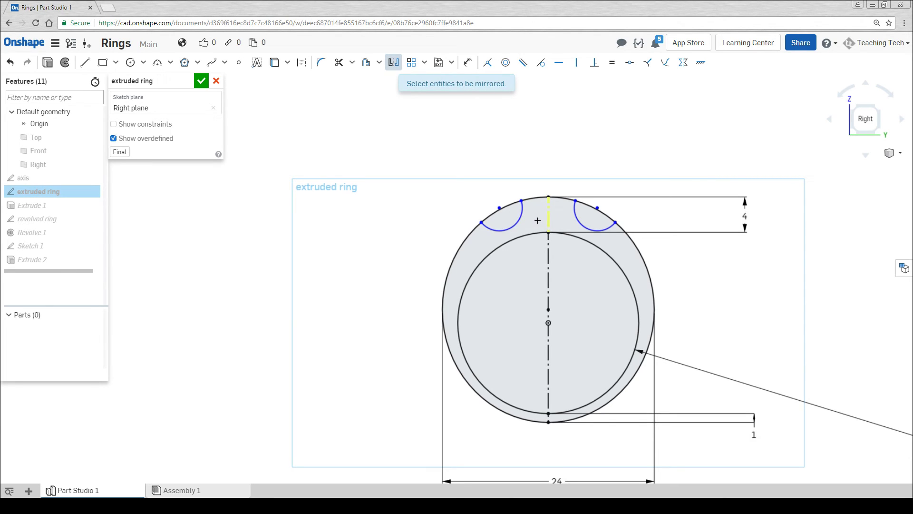
left_click(339, 62)
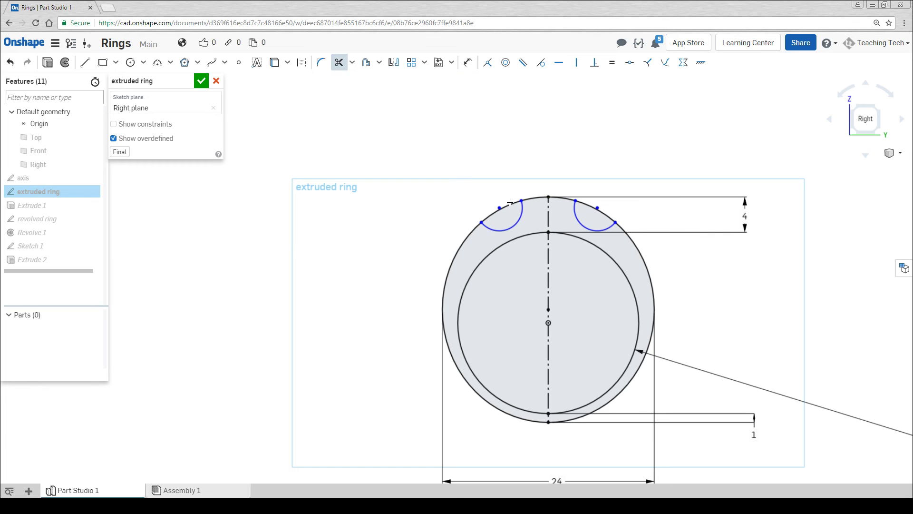
left_click(510, 203)
left_click(589, 208)
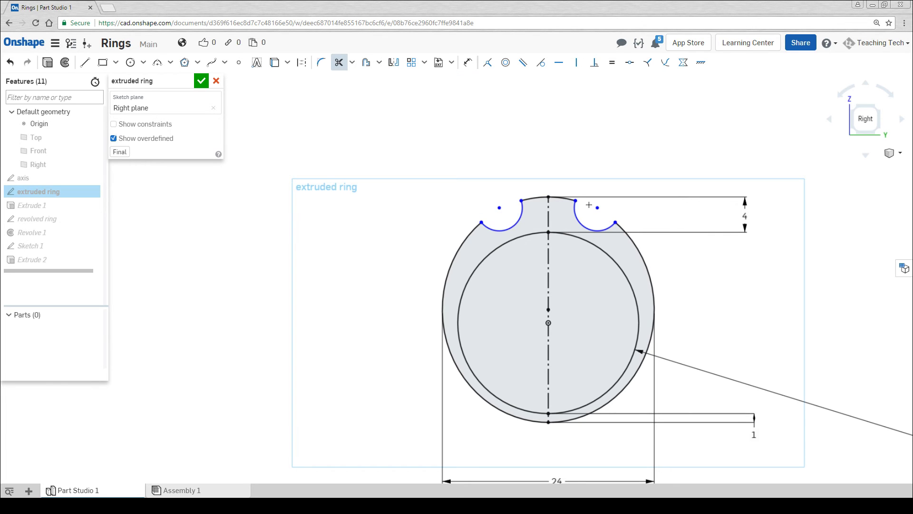
left_click(201, 81)
scroll(301, 235, "down", 3)
mouse_move(302, 234)
right_mouse_down()
mouse_move(353, 241)
mouse_move(343, 244)
right_mouse_up()
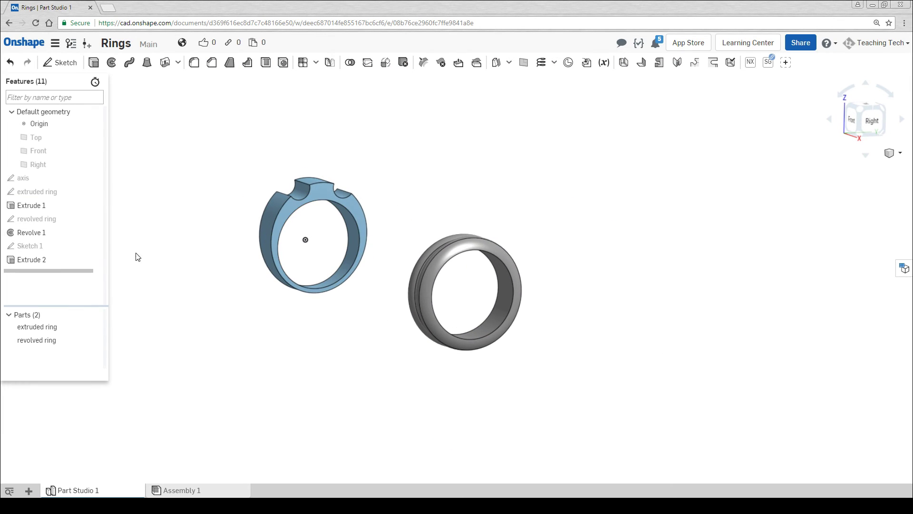
double_click(47, 219)
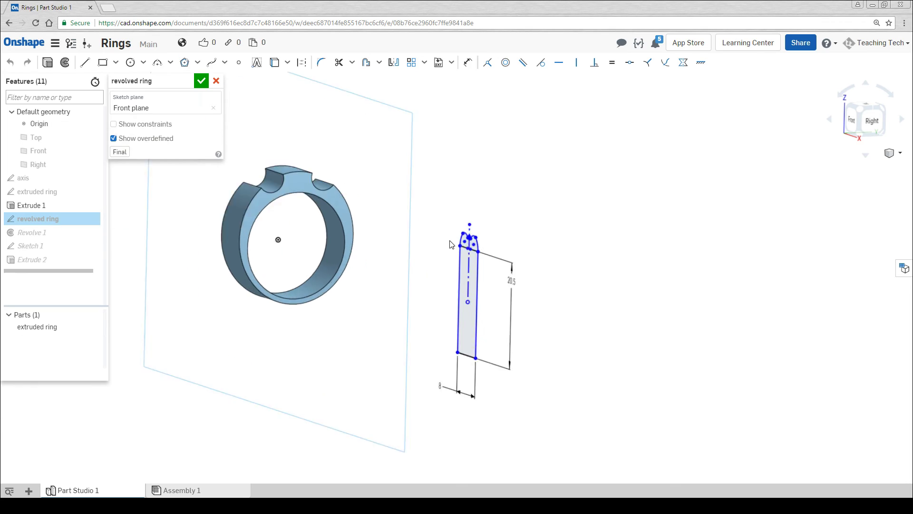
key("n")
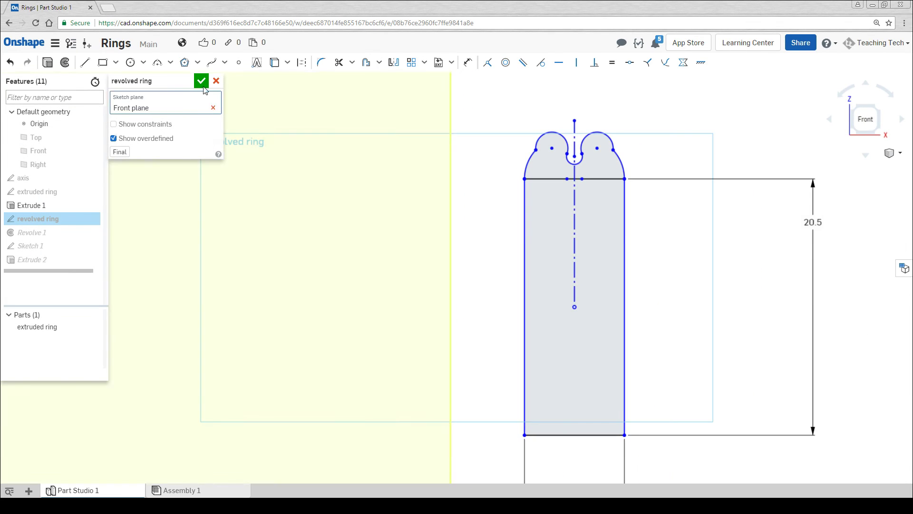
left_click(201, 82)
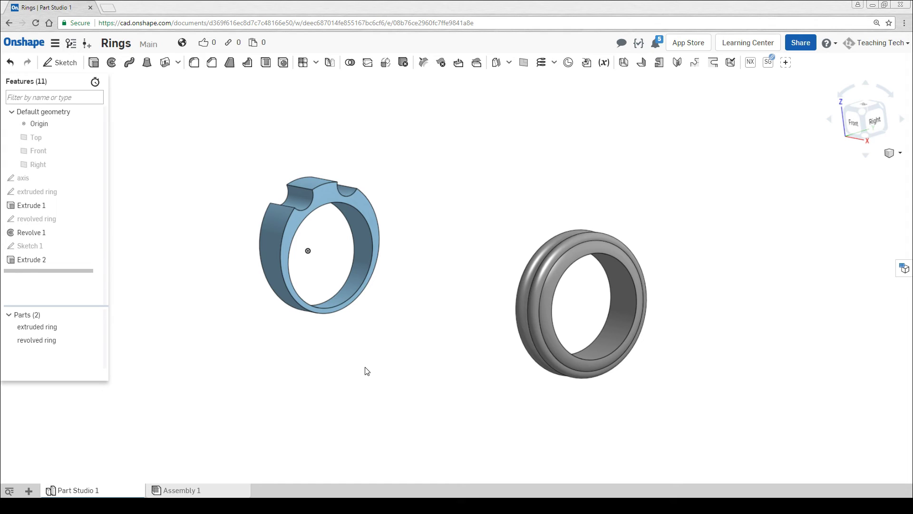
Assign Silver material to the extruded ring
right_click(51, 331)
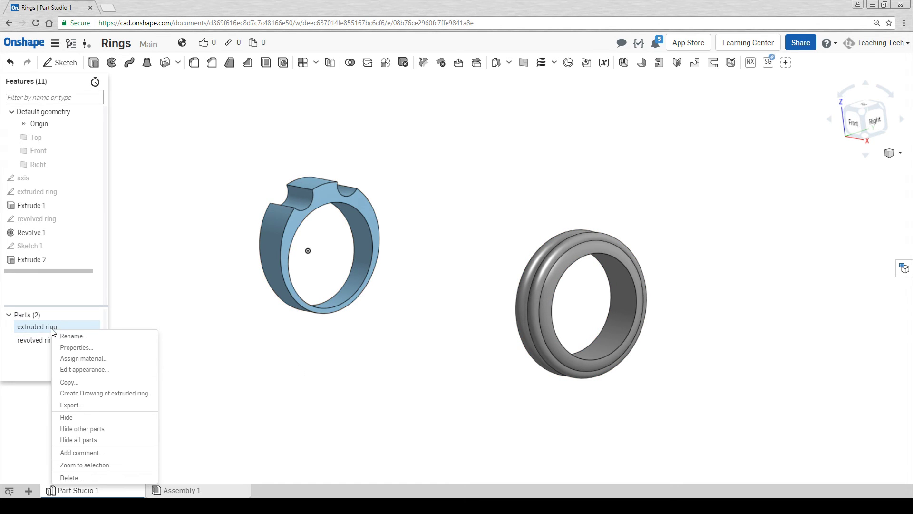
left_click(76, 358)
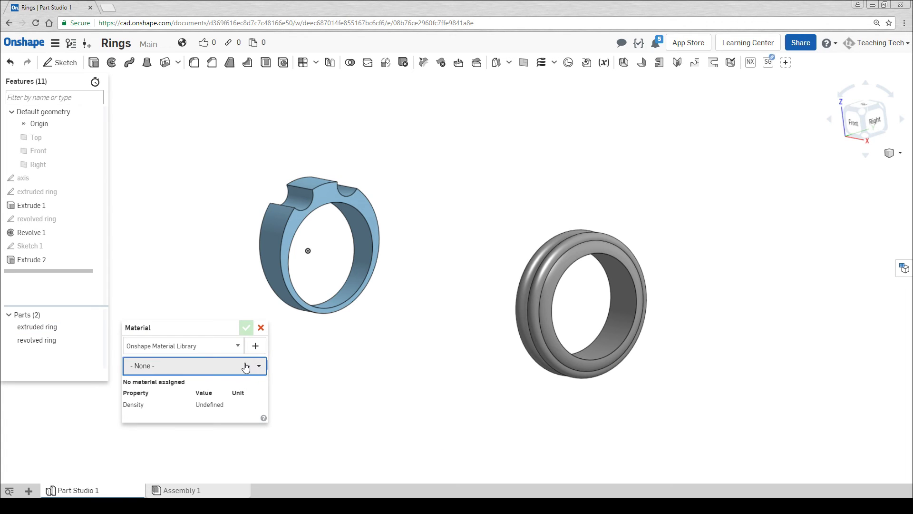
left_click(202, 367)
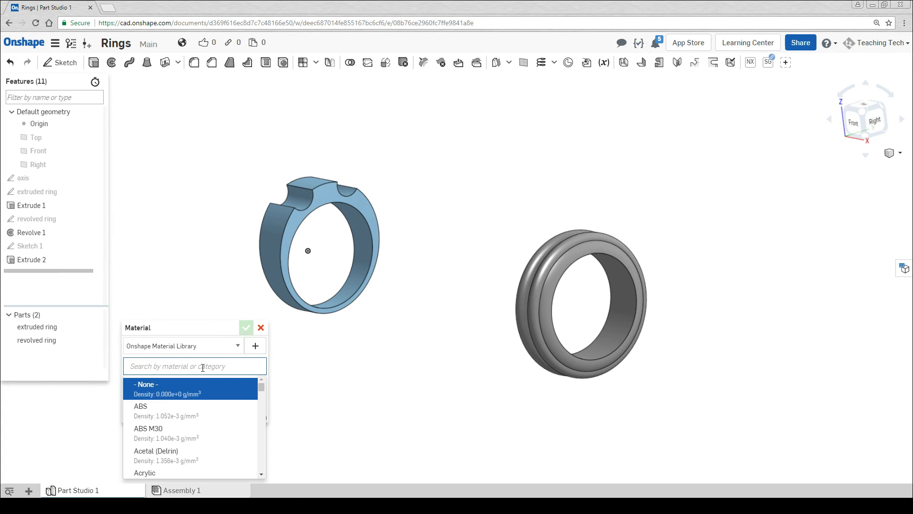
type("silver")
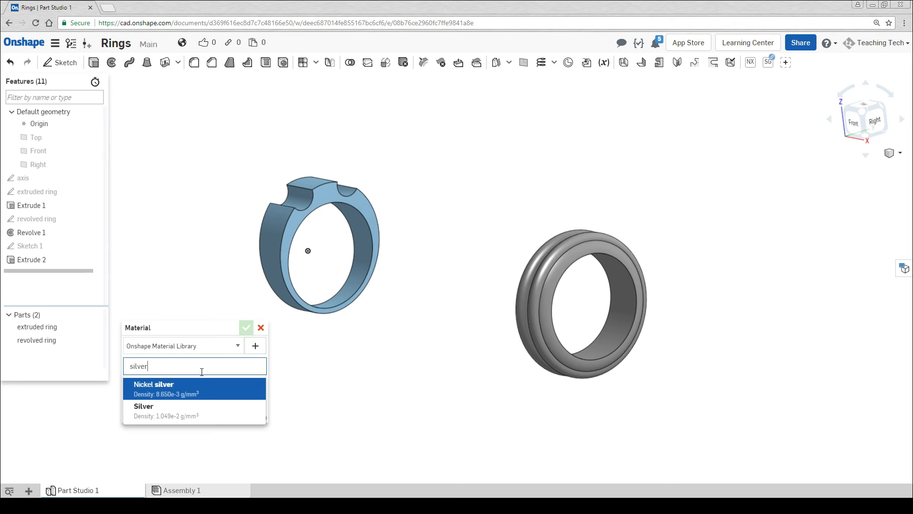
left_click(187, 413)
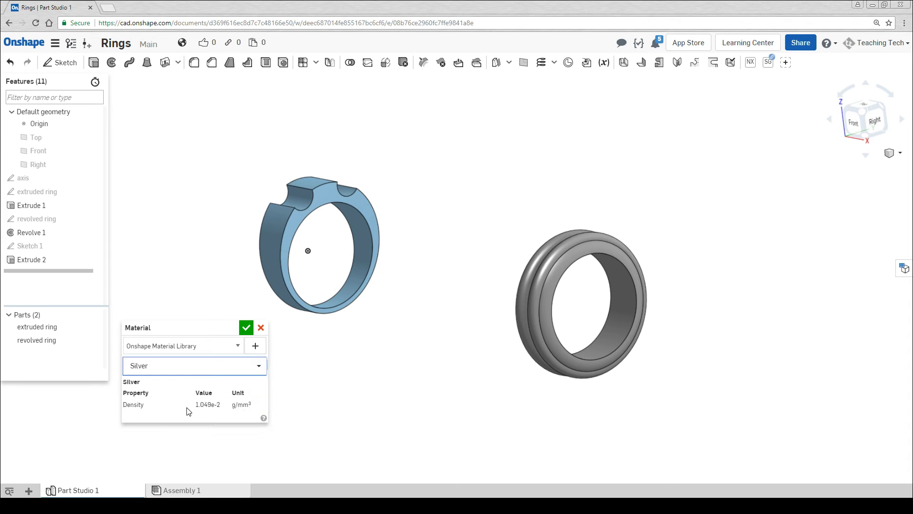
left_click(246, 327)
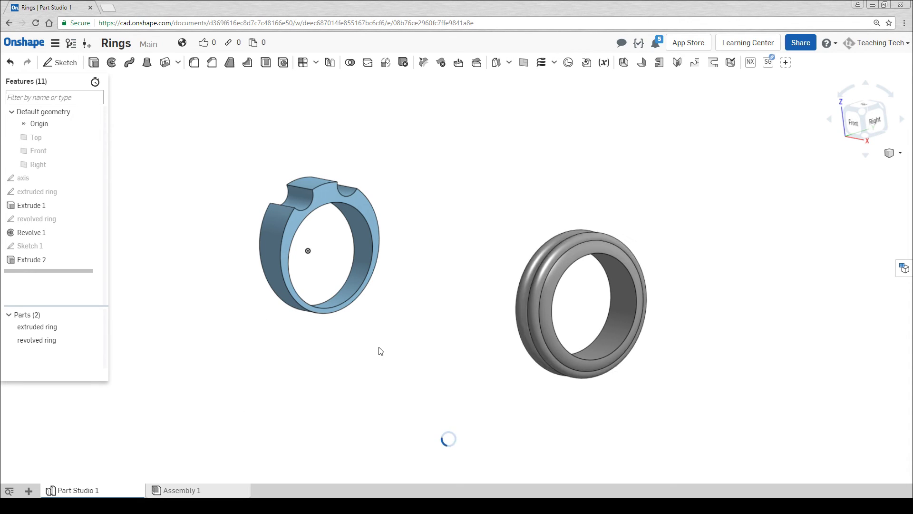
Assign Silver material to the revolved ring
right_click(43, 341)
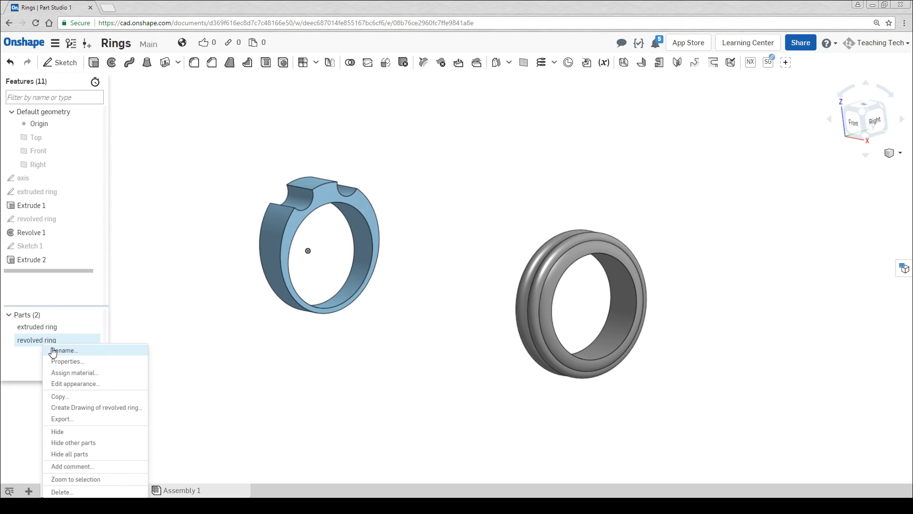
left_click(66, 374)
type("silver")
left_click(180, 422)
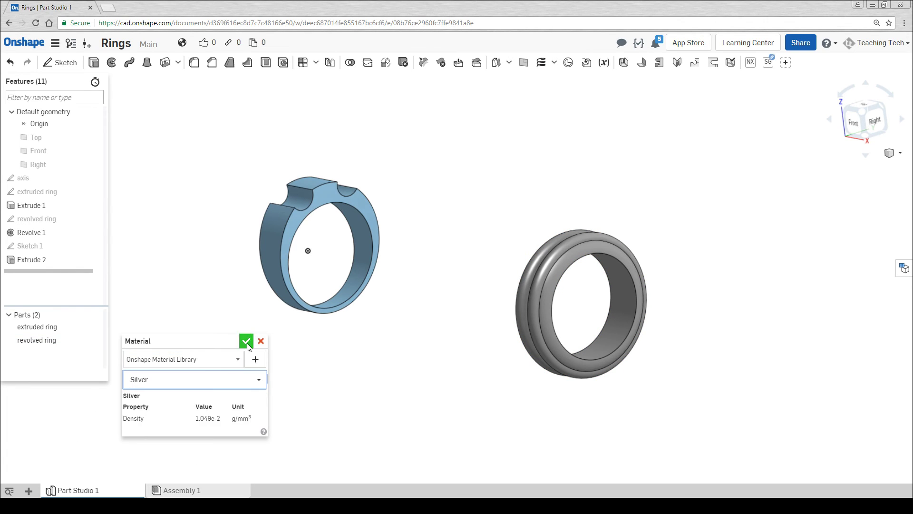
left_click(244, 341)
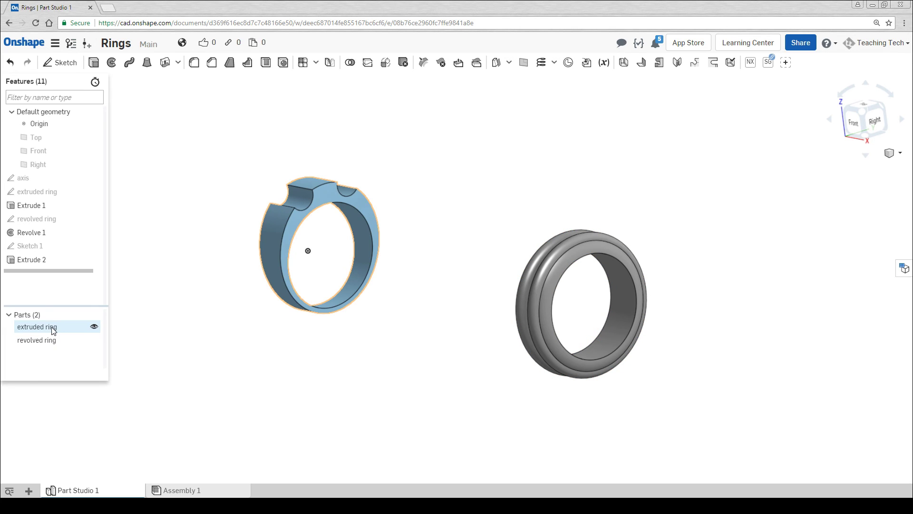
left_click(83, 330)
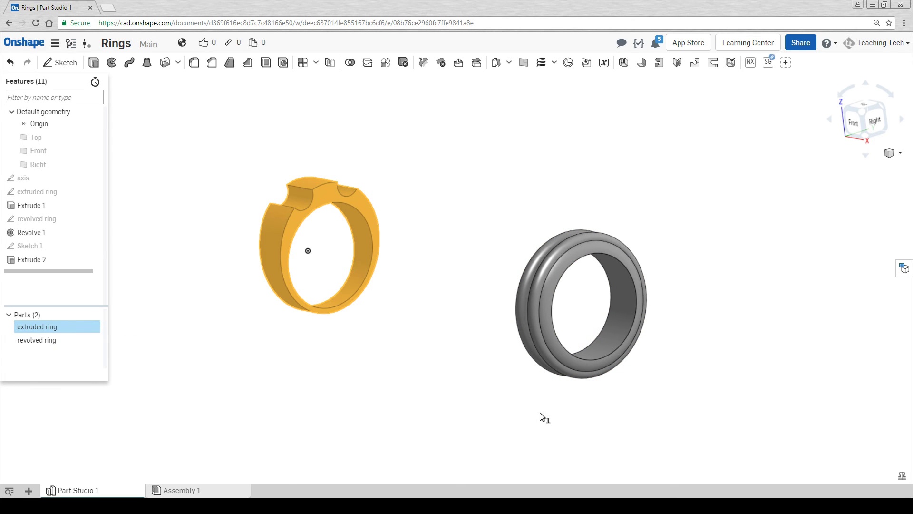
left_click(901, 478)
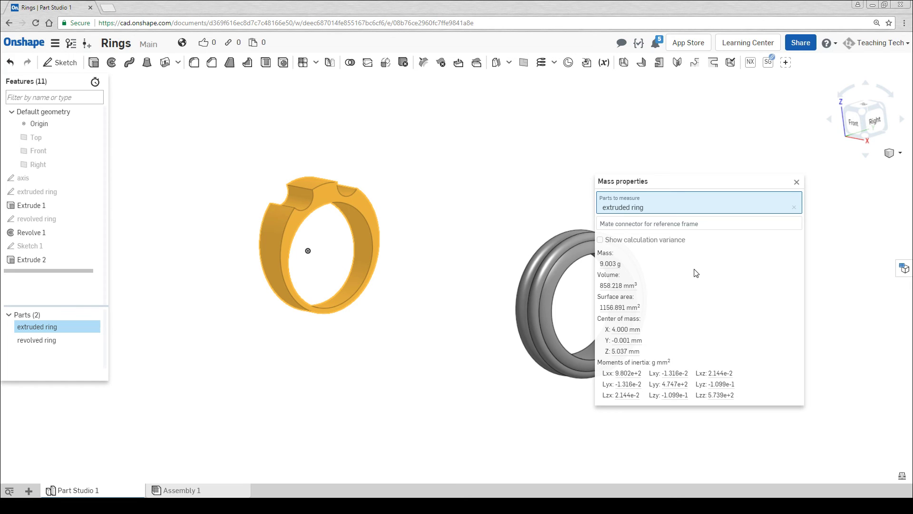
left_click(796, 182)
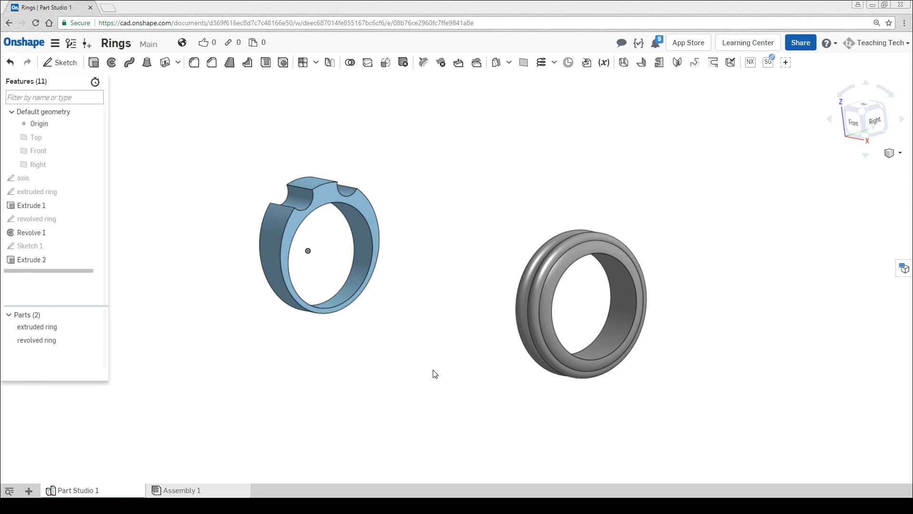
Fillet the extruded ring's two inner edges with a 2 mm radius
left_click(194, 63)
right_click_drag(383, 226, 393, 239)
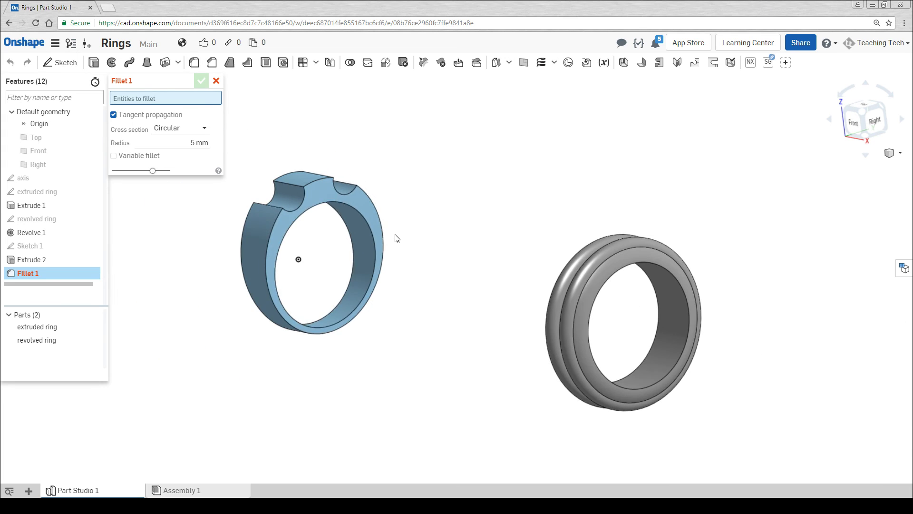
left_click(346, 232)
left_click(345, 278)
left_click(201, 164)
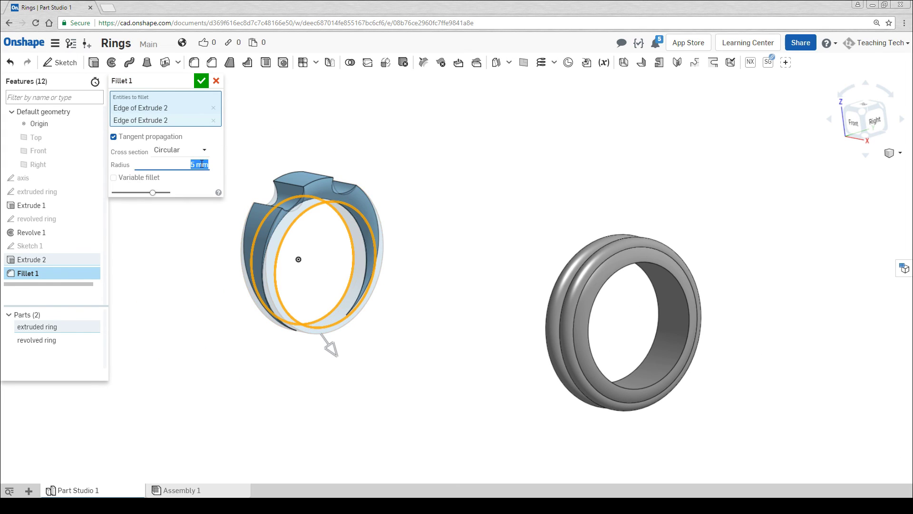
type("2")
key("Return")
left_click(201, 81)
right_click_drag(234, 258, 255, 238)
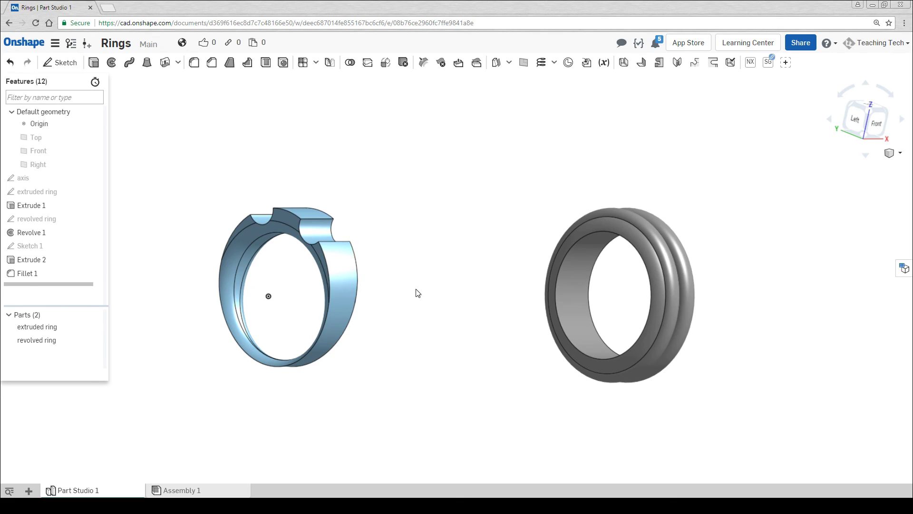
right_click_drag(415, 292, 244, 151)
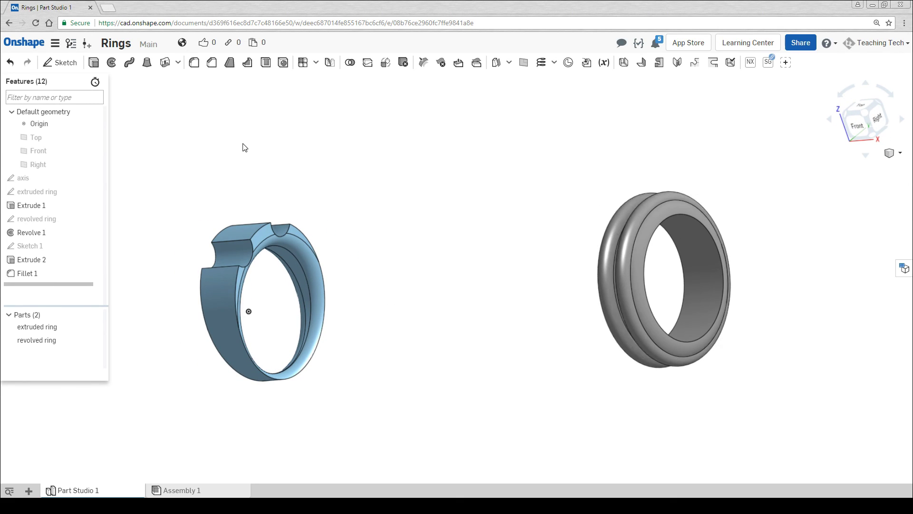
Undo the fillet, then chamfer four cutout edges of the extruded ring by 1 mm
key("ctrl+z")
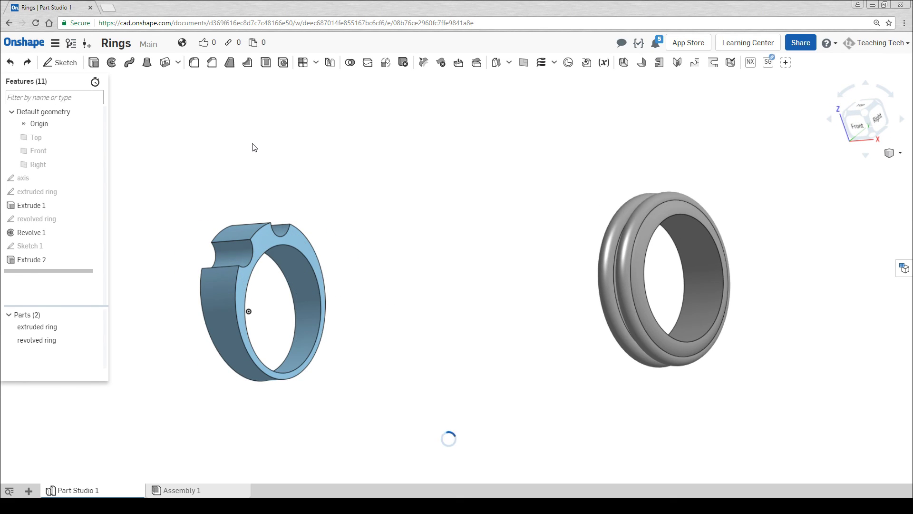
left_click(211, 63)
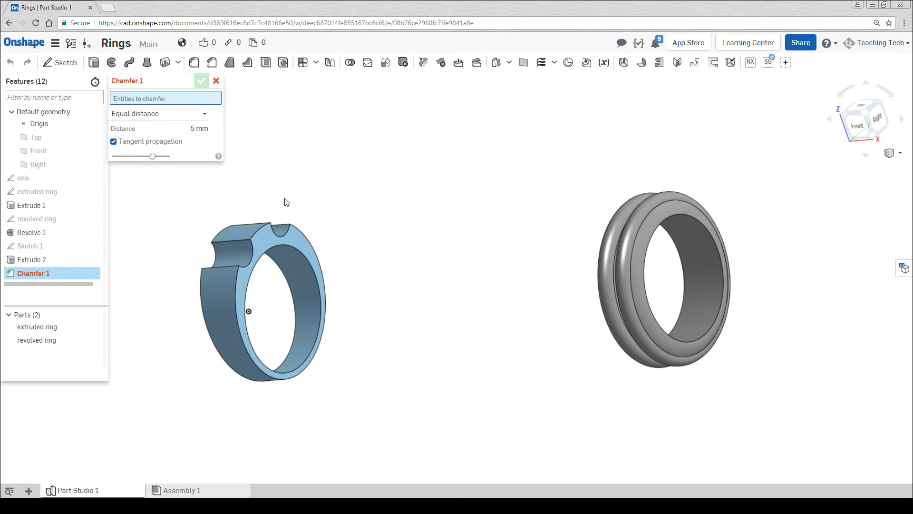
scroll(286, 202, "up", 3)
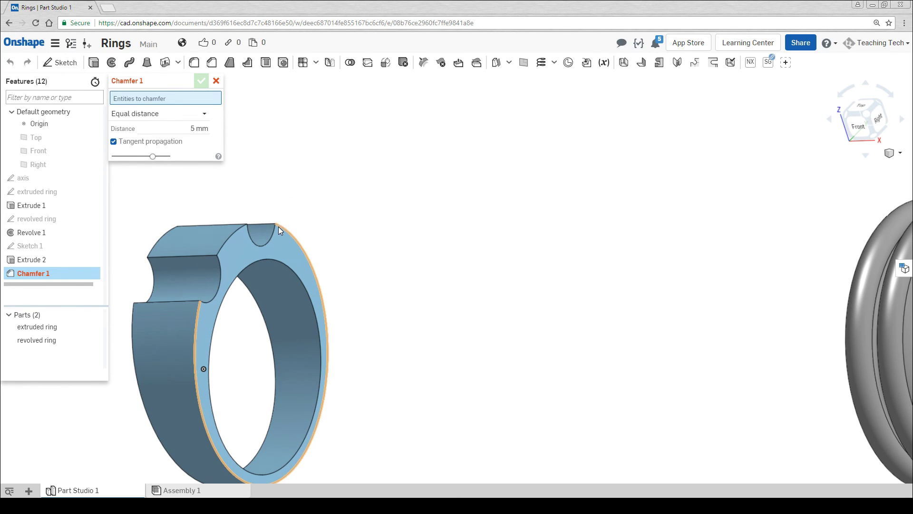
left_click(255, 244)
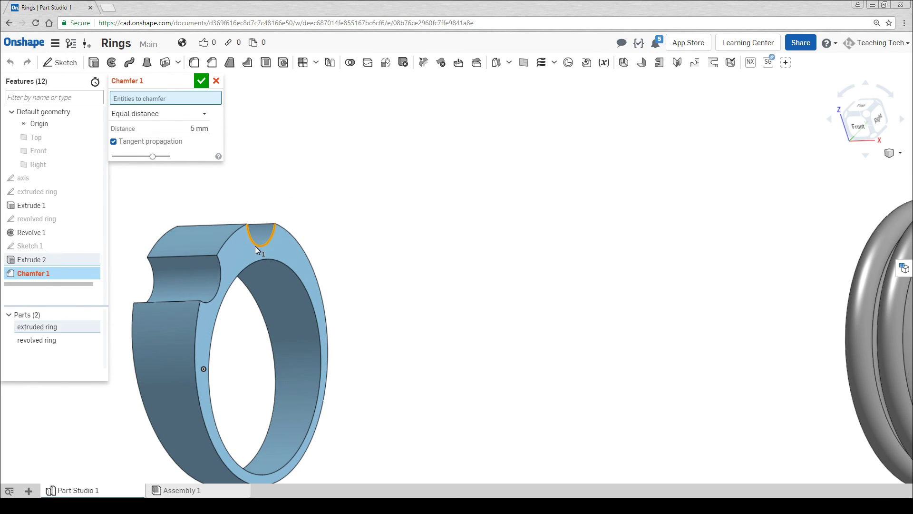
left_click(218, 269)
right_click_drag(187, 253, 224, 255)
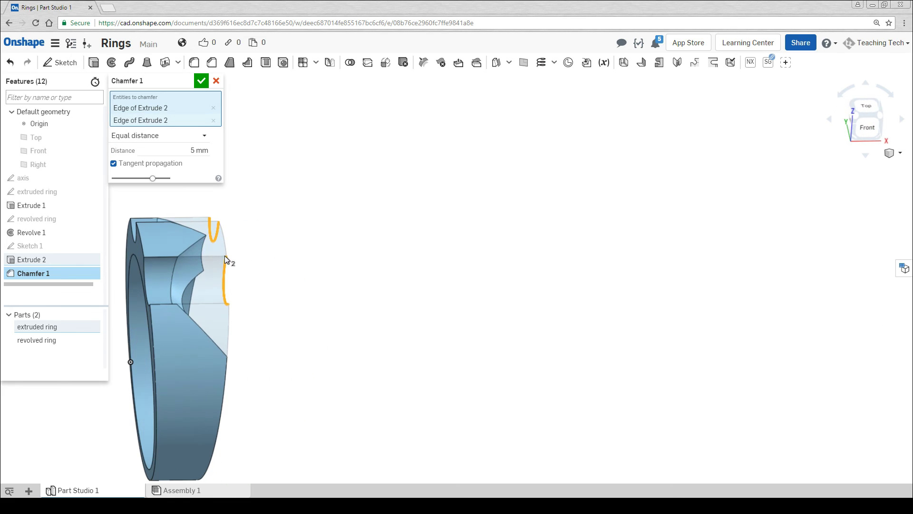
left_click(145, 272)
left_click(136, 244)
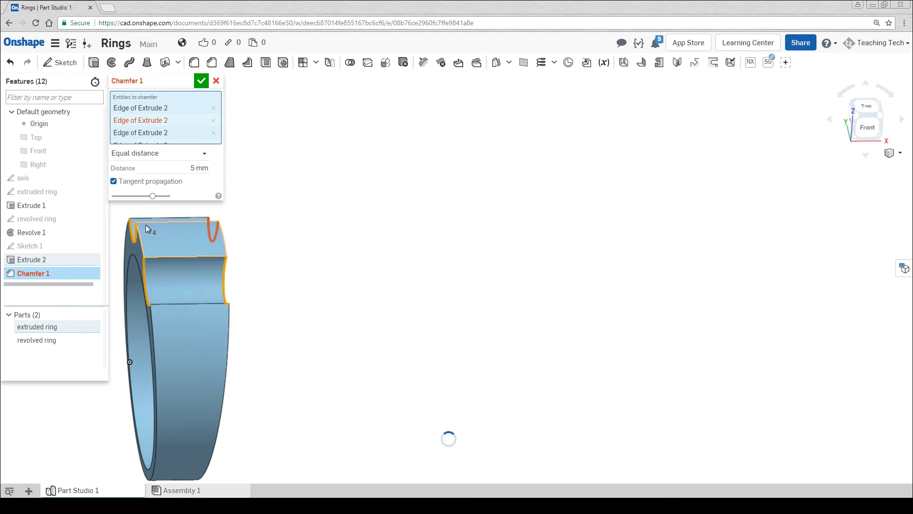
left_click(192, 168)
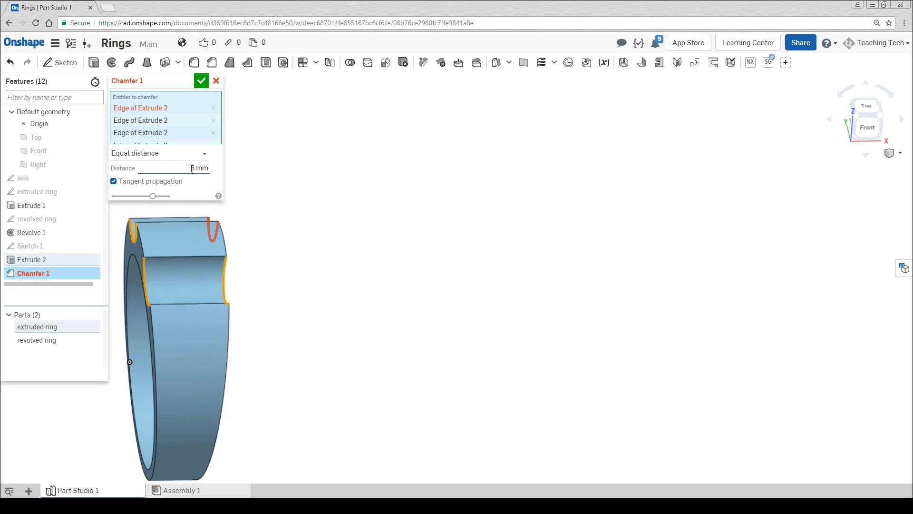
type("1")
key("Return")
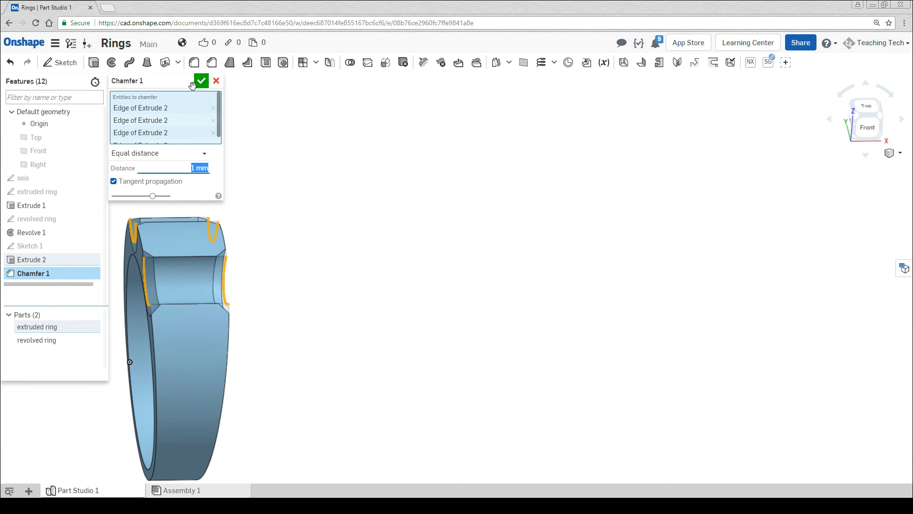
left_click(201, 81)
right_click_drag(314, 202, 496, 183)
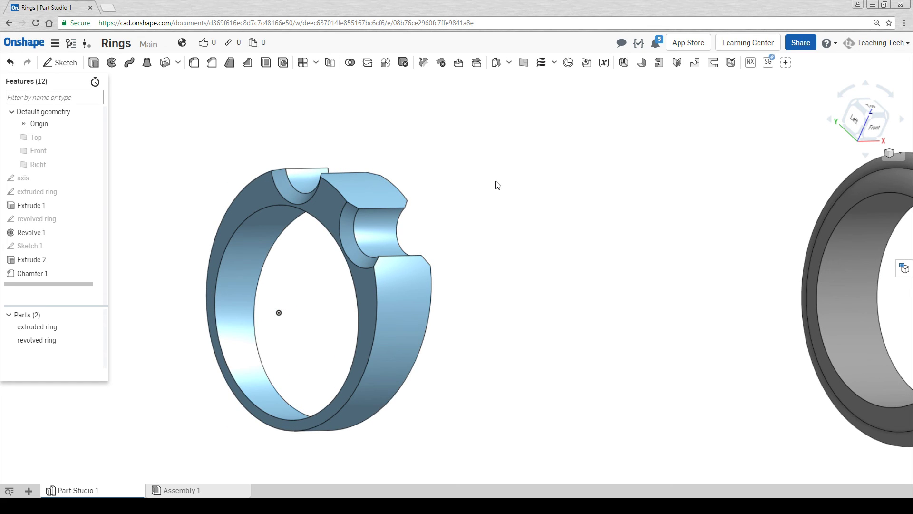
Shell the extruded ring to 1 mm thickness, removing two of its faces
left_click(266, 62)
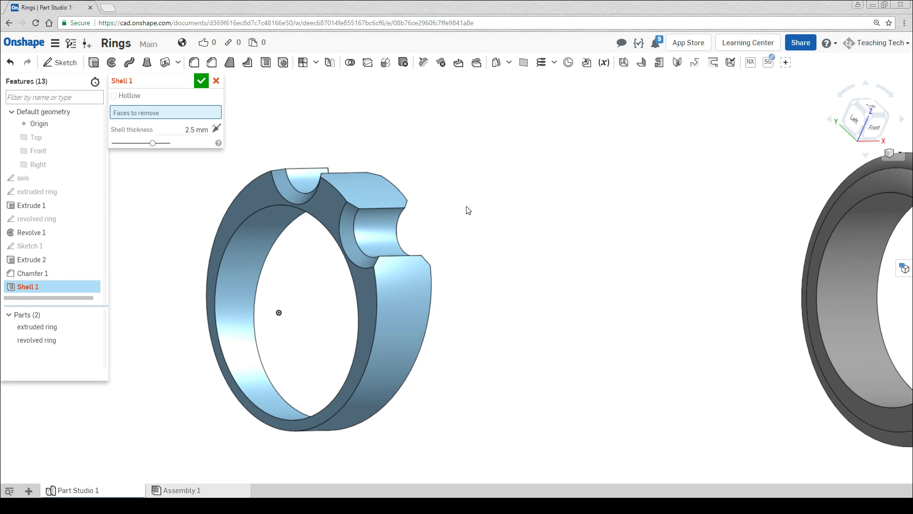
left_click(407, 289)
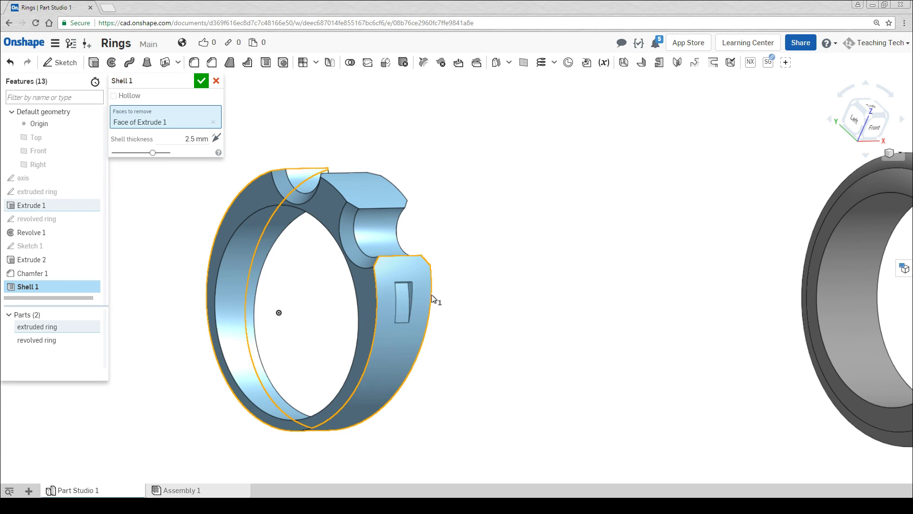
left_click(198, 140)
type("1")
key("Return")
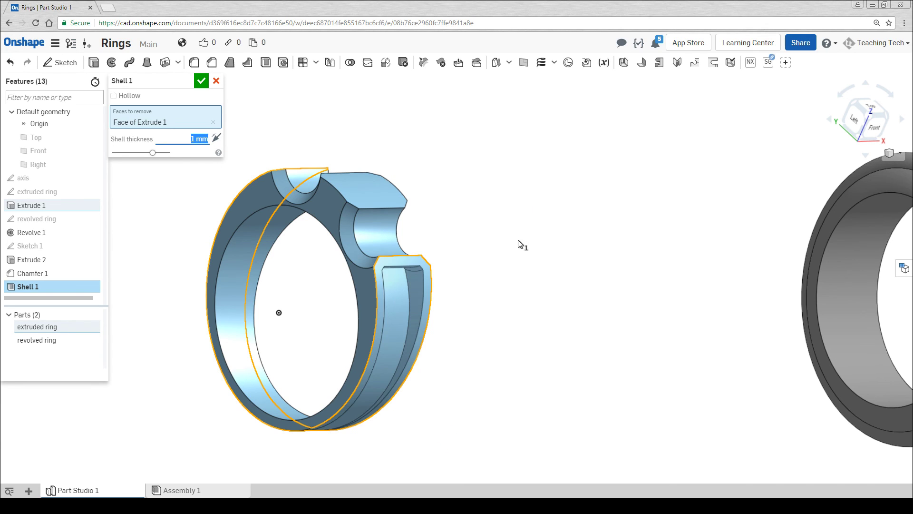
right_click_drag(518, 240, 496, 241)
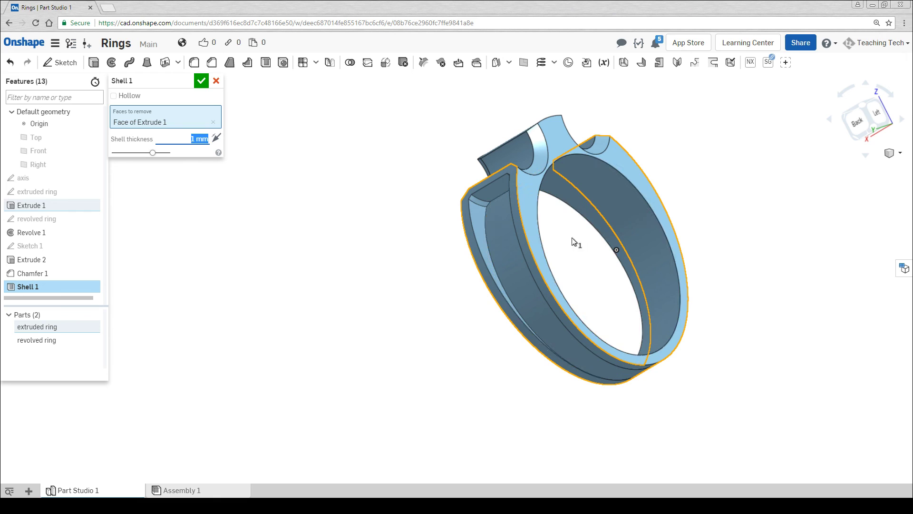
right_click_drag(571, 233, 520, 195)
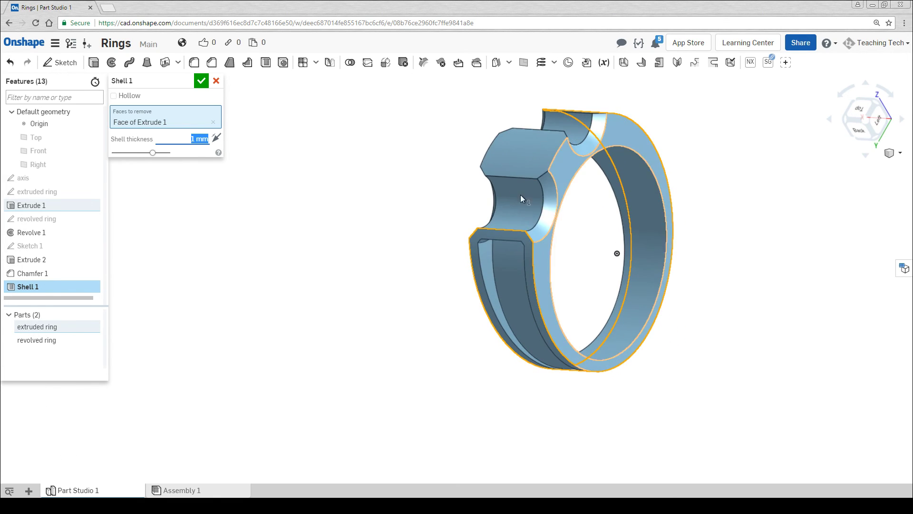
left_click(520, 163)
right_click_drag(579, 265, 408, 183)
key("Return")
key("f")
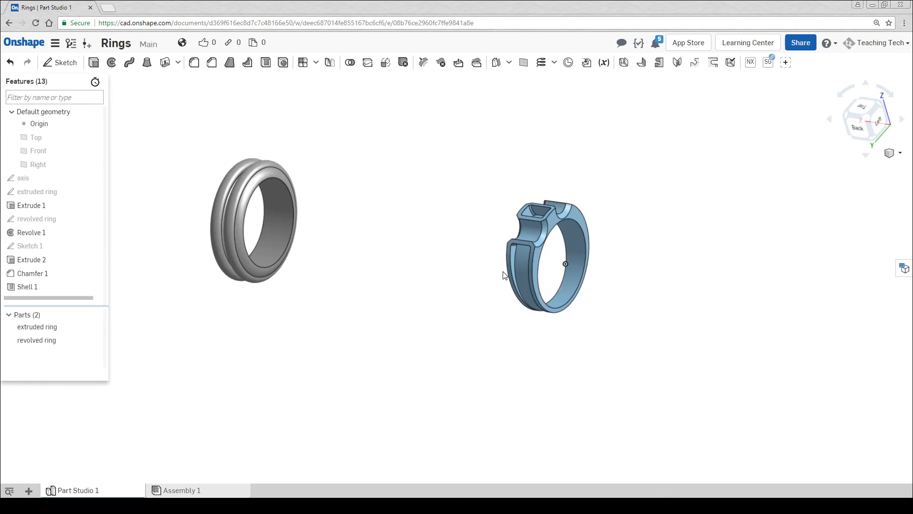